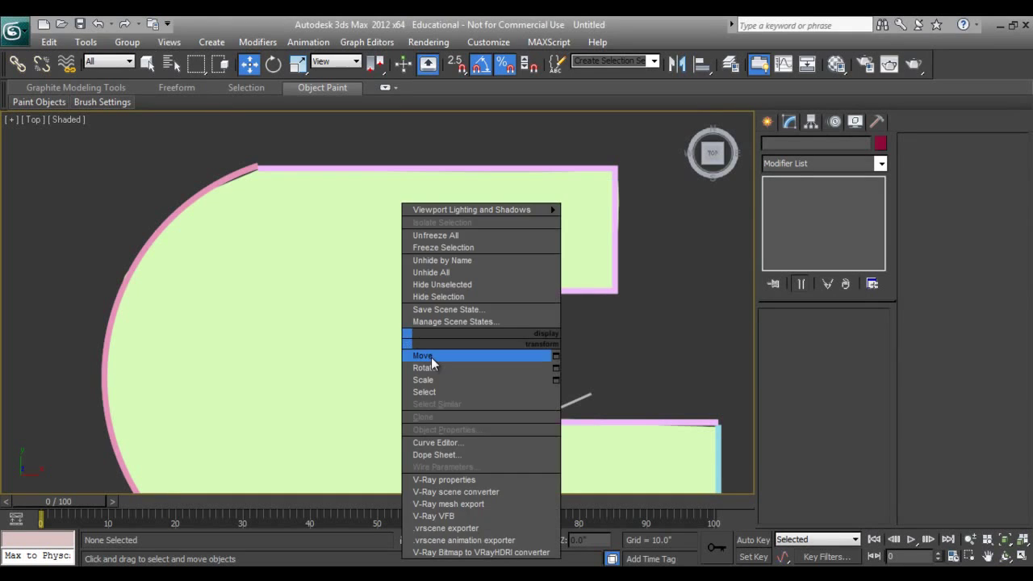
# - Show the top view in wireframe, framed on the straight top wall
pyautogui.moveTo(403, 334)
pyautogui.mouseDown(button='middle')
pyautogui.moveTo(428, 320)
pyautogui.moveTo(406, 325)
pyautogui.mouseUp(button='middle')
pyautogui.scroll(-2, 432, 318)
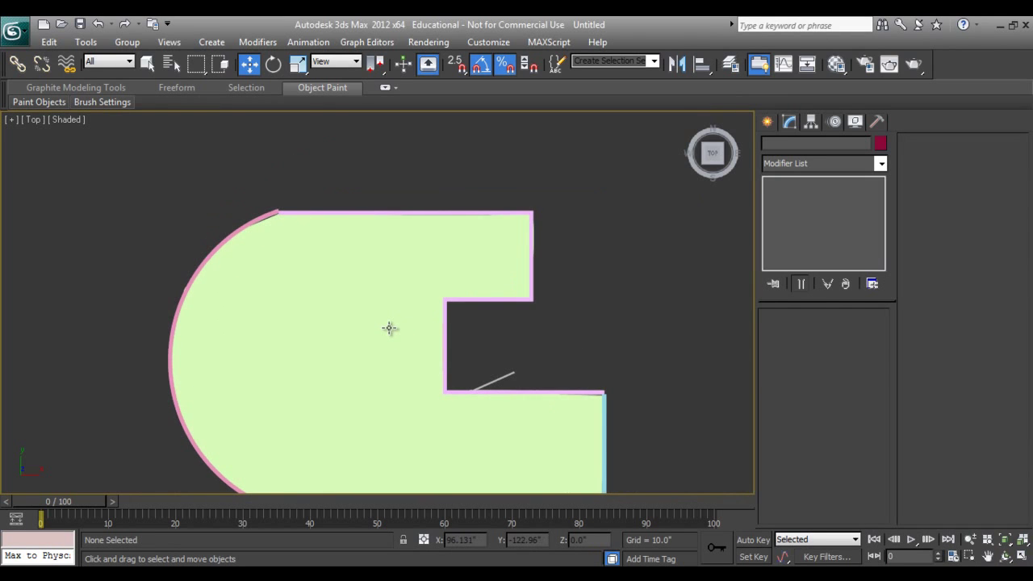
pyautogui.press('F3')
pyautogui.scroll(-1, 392, 291)
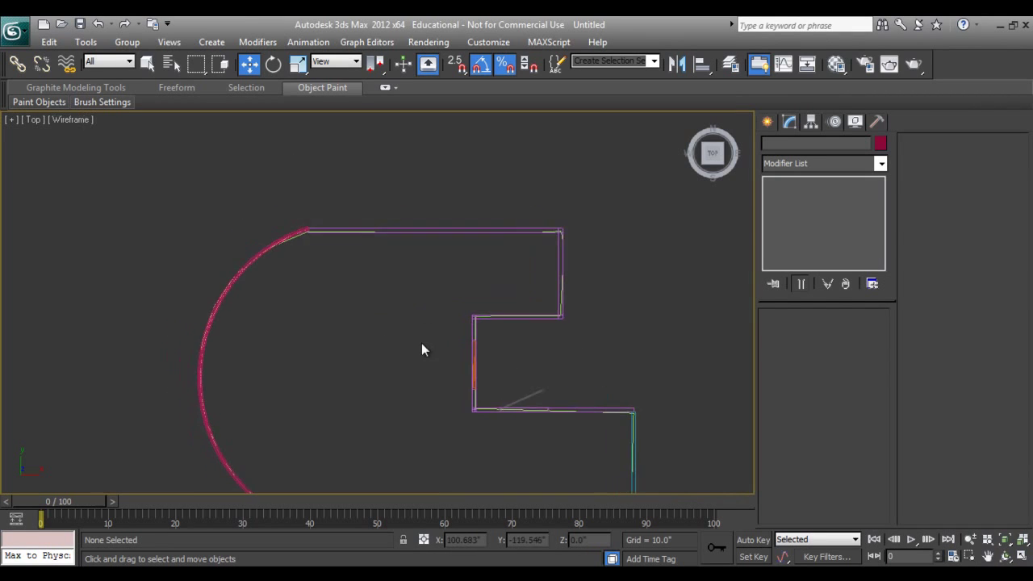
pyautogui.scroll(1, 403, 237)
pyautogui.moveTo(422, 348)
pyautogui.mouseDown(button='middle')
pyautogui.moveTo(403, 237)
pyautogui.moveTo(411, 346)
pyautogui.mouseUp(button='middle')
pyautogui.scroll(2, 411, 346)
pyautogui.scroll(2, 373, 314)
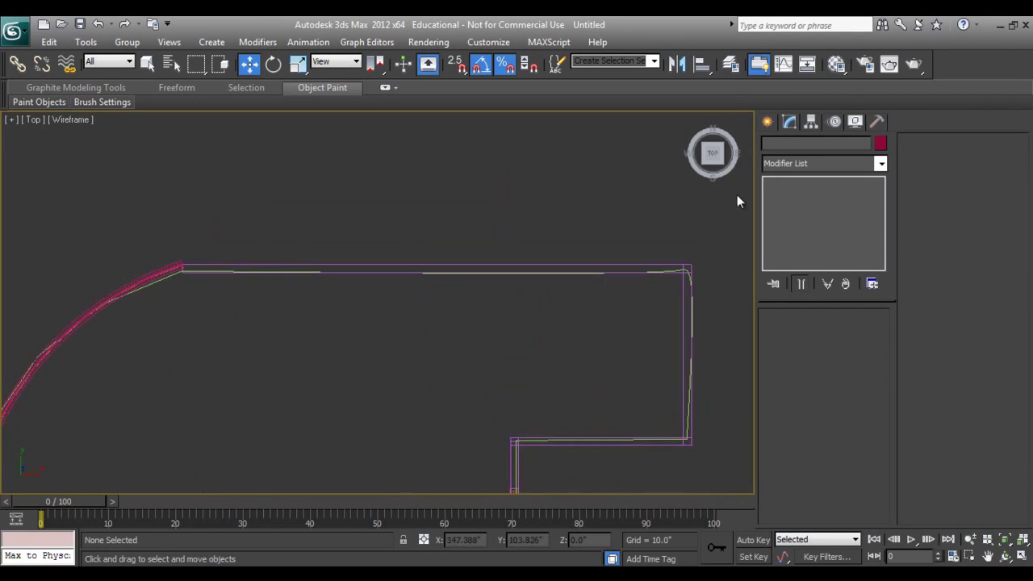
# - Draw a sliding window about 122 by 66 inches along the top wall
pyautogui.click(767, 121)
pyautogui.click(852, 253)
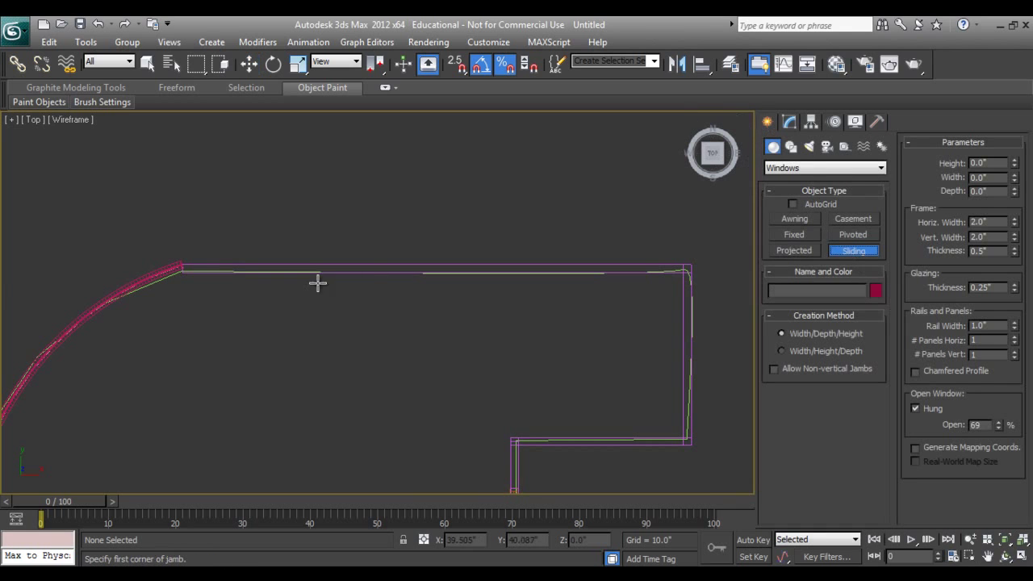
pyautogui.scroll(2, 267, 293)
pyautogui.moveTo(267, 293); pyautogui.dragTo(296, 357, button='middle')
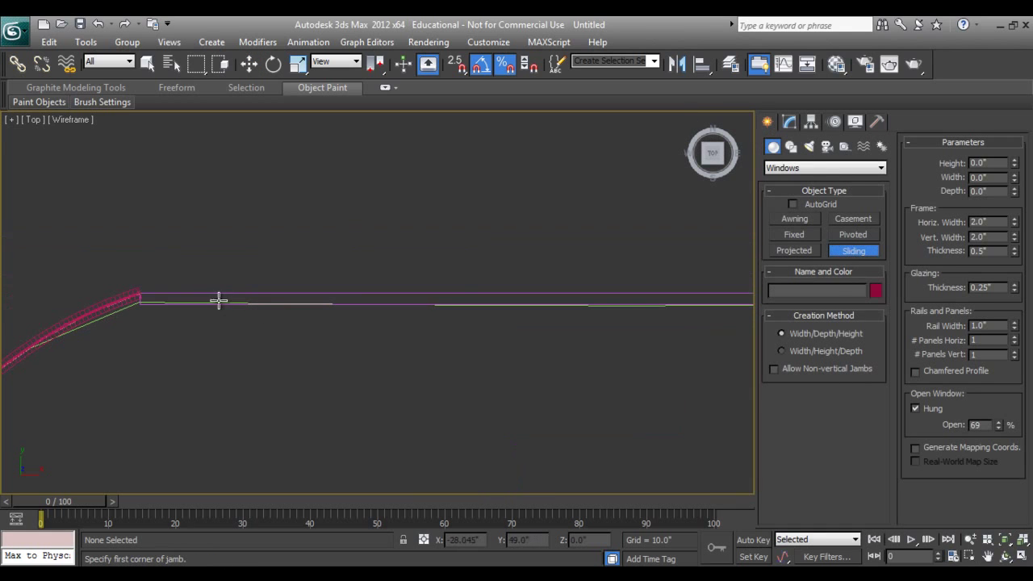
pyautogui.moveTo(218, 299)
pyautogui.mouseDown()
pyautogui.moveTo(490, 371)
pyautogui.moveTo(521, 299)
pyautogui.mouseUp()
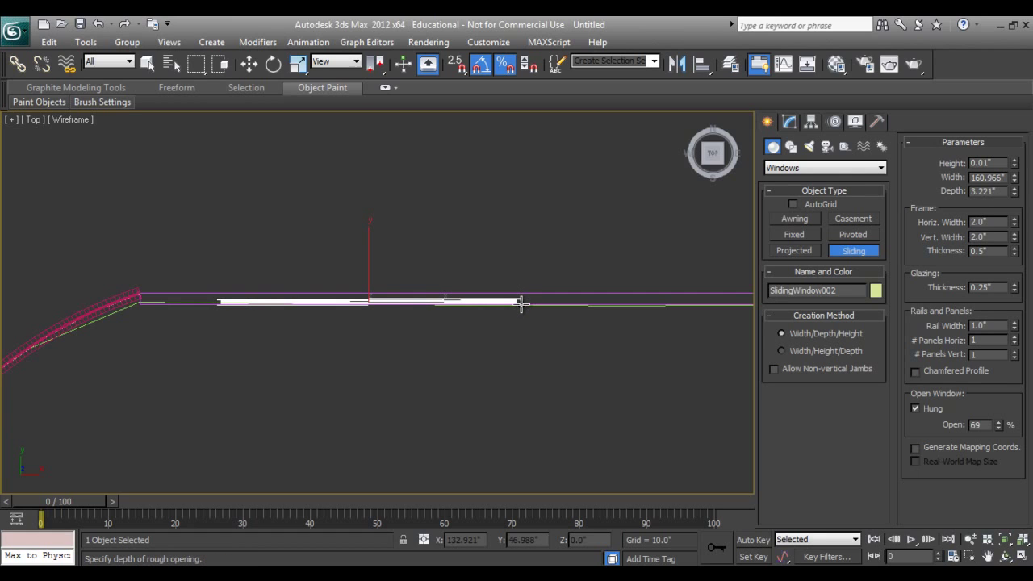
pyautogui.rightClick(522, 319)
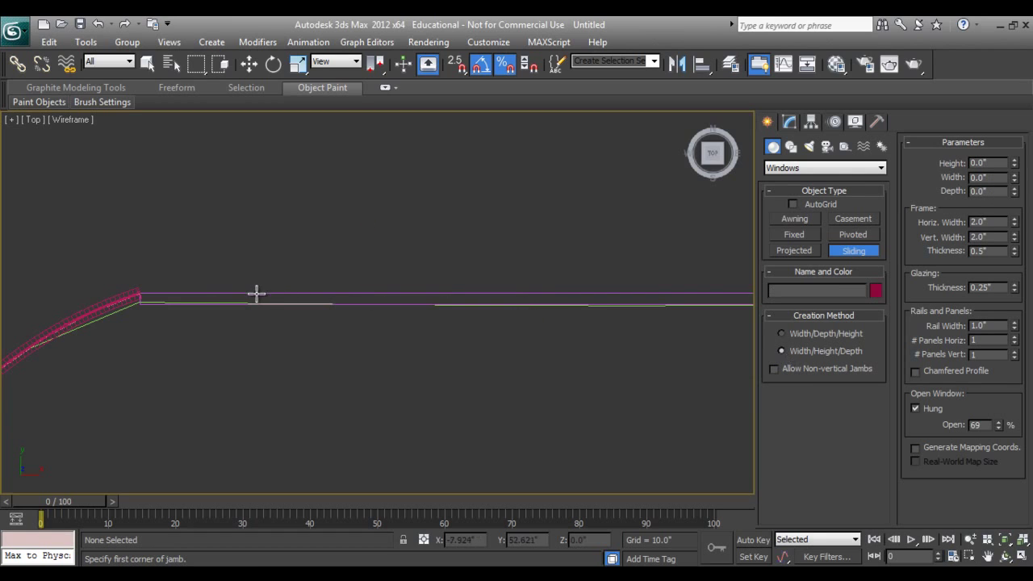
pyautogui.moveTo(256, 294); pyautogui.dragTo(551, 293)
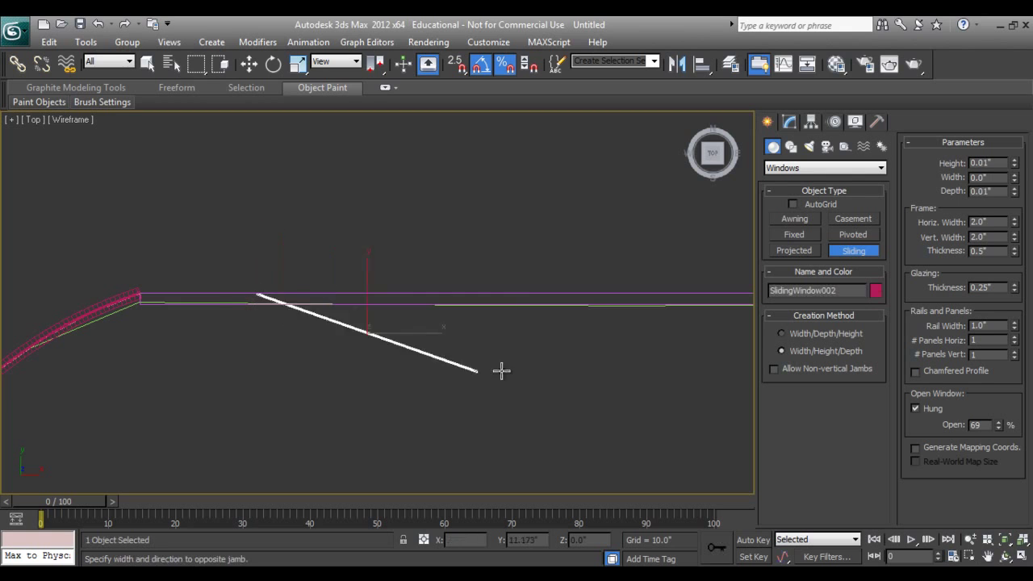
pyautogui.click(550, 296)
# - Orbit a shaded perspective view to see the new window at an angle
pyautogui.press('p')
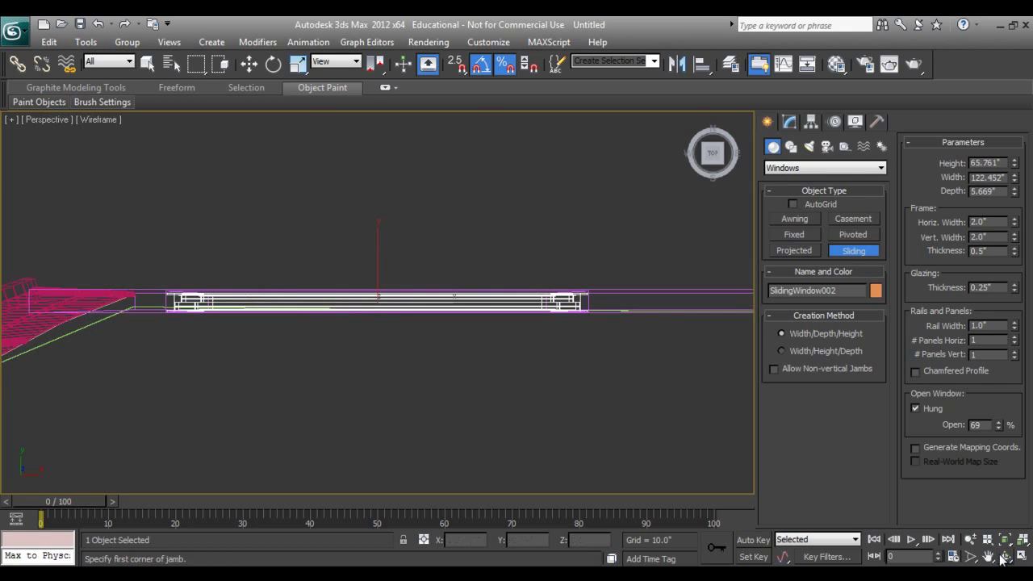
pyautogui.click(1004, 556)
pyautogui.moveTo(415, 364)
pyautogui.mouseDown()
pyautogui.moveTo(399, 322)
pyautogui.moveTo(388, 333)
pyautogui.moveTo(396, 328)
pyautogui.mouseUp()
pyautogui.press('F3')
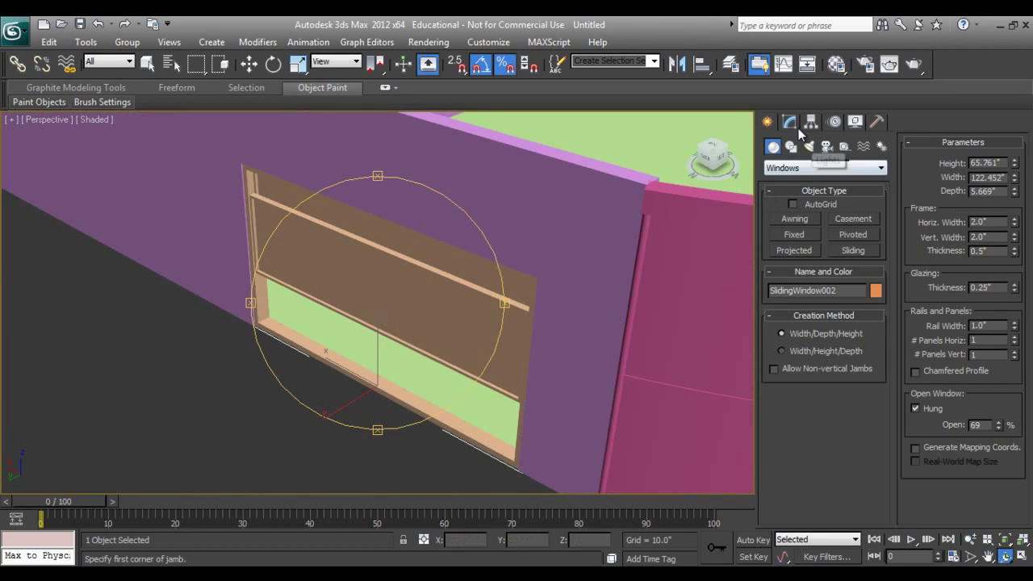
# - Rotate the window -75° on Y to stand upright, and narrow its width to 55.103"
pyautogui.click(791, 123)
pyautogui.rightClick(381, 274)
pyautogui.click(423, 299)
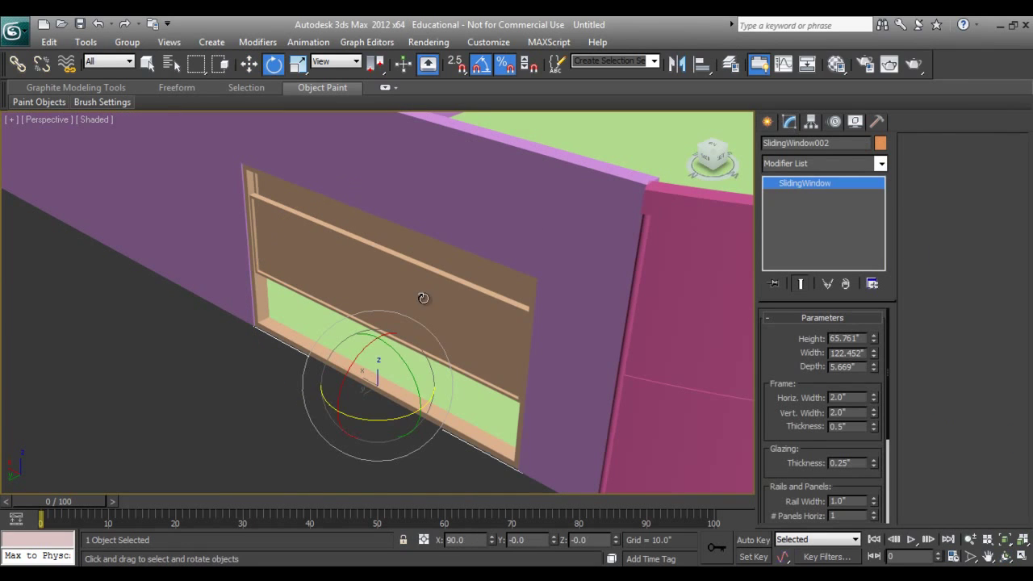
pyautogui.moveTo(392, 359)
pyautogui.mouseDown()
pyautogui.moveTo(428, 408)
pyautogui.moveTo(414, 401)
pyautogui.mouseUp()
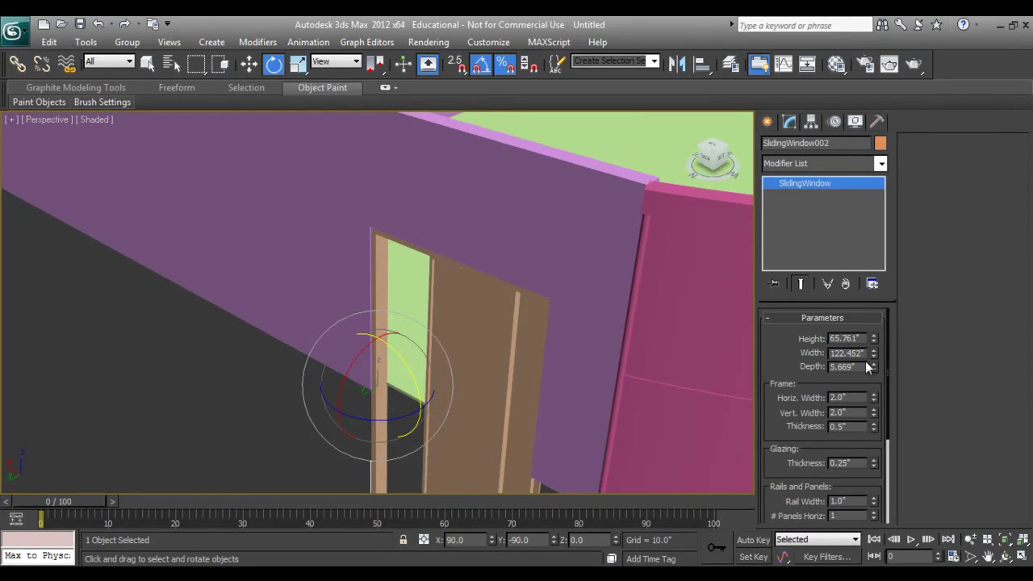
pyautogui.moveTo(874, 356); pyautogui.dragTo(876, 396)
# - Raise the window into the wall, slide it along, and clone one copy further along
pyautogui.press('w')
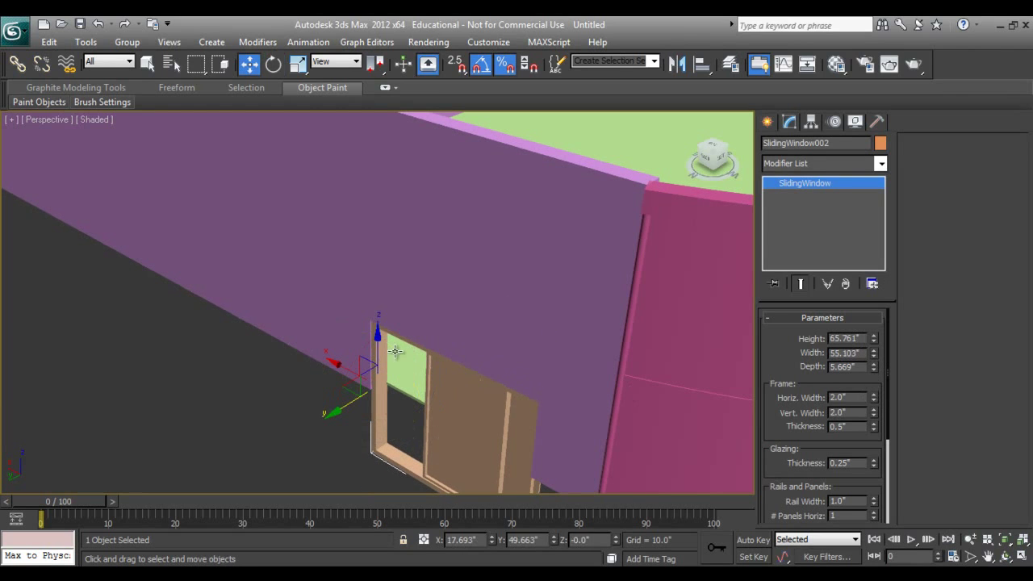
pyautogui.moveTo(379, 339); pyautogui.dragTo(375, 227)
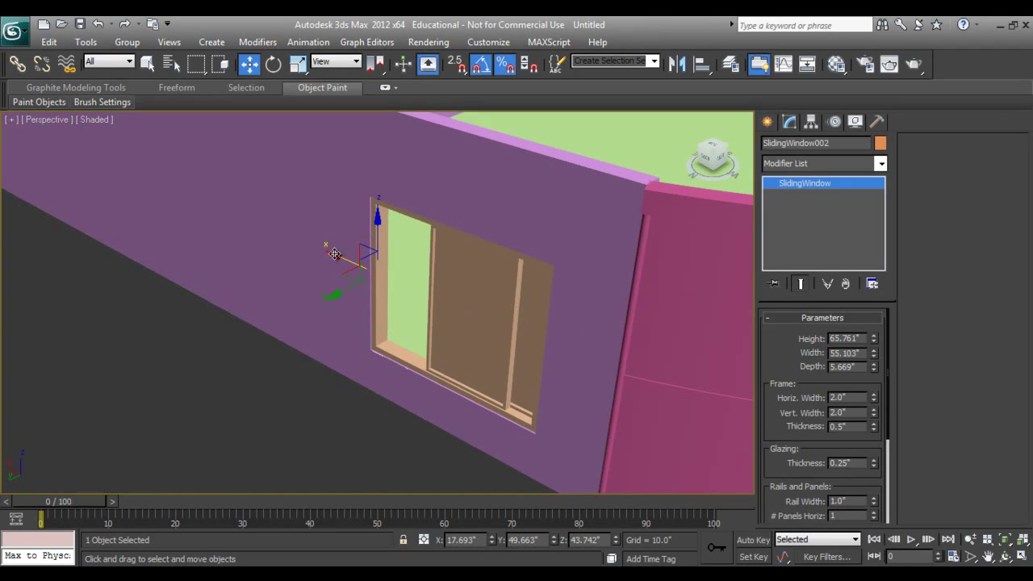
pyautogui.moveTo(329, 251); pyautogui.dragTo(299, 234)
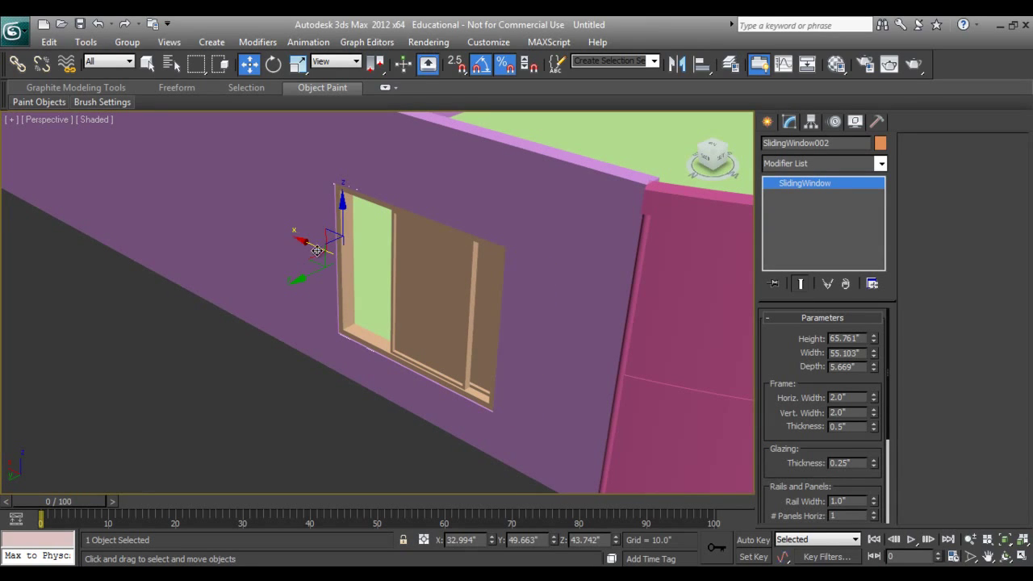
pyautogui.keyDown('shift'); pyautogui.moveTo(309, 242); pyautogui.dragTo(112, 232); pyautogui.keyUp('shift')
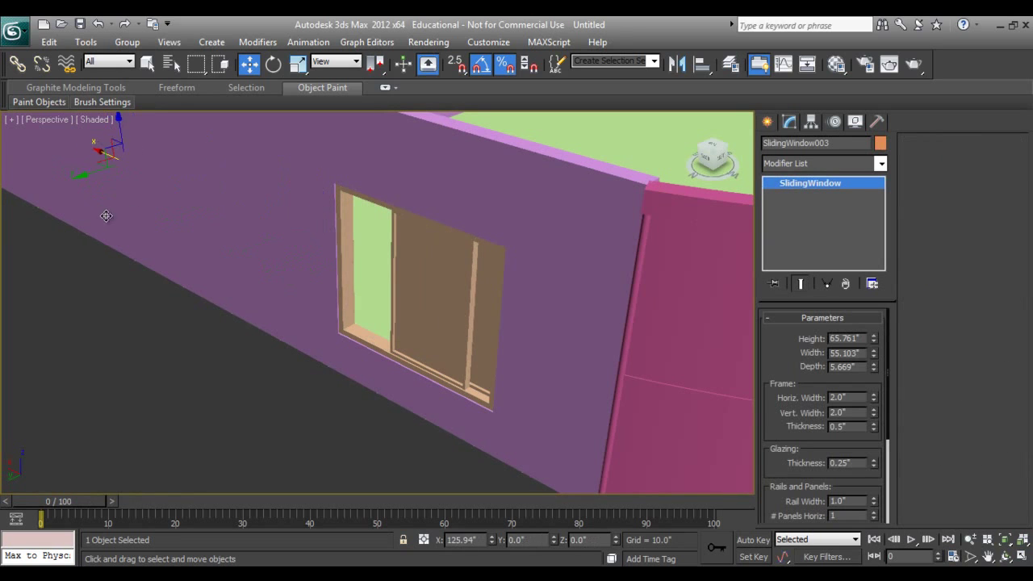
pyautogui.click(510, 364)
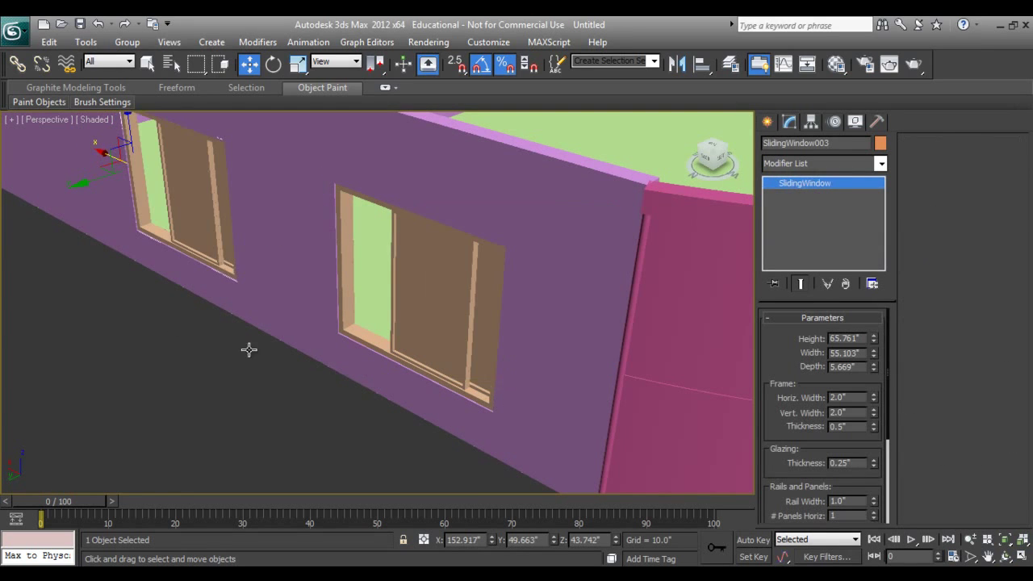
# - Clone a second window copy along the front wall, then orbit out over the building
pyautogui.moveTo(357, 312)
pyautogui.mouseDown(button='middle')
pyautogui.moveTo(487, 398)
pyautogui.moveTo(422, 399)
pyautogui.mouseUp(button='middle')
pyautogui.moveTo(337, 334); pyautogui.dragTo(386, 378, button='middle')
pyautogui.keyDown('shift'); pyautogui.moveTo(284, 273); pyautogui.dragTo(128, 223); pyautogui.keyUp('shift')
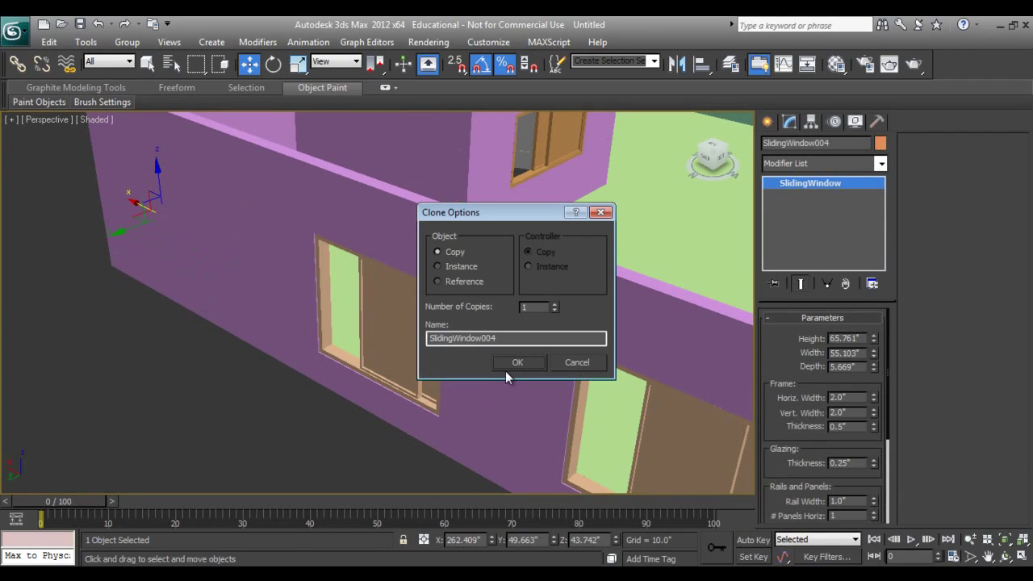
pyautogui.click(509, 368)
pyautogui.moveTo(510, 367)
pyautogui.mouseDown(button='middle')
pyautogui.moveTo(512, 390)
pyautogui.moveTo(464, 369)
pyautogui.moveTo(525, 373)
pyautogui.mouseUp(button='middle')
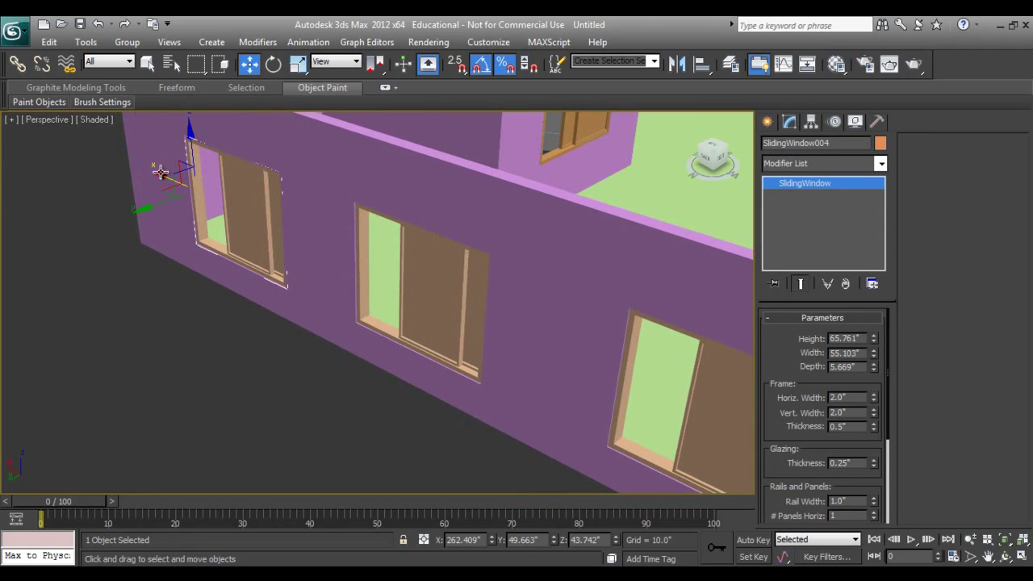
pyautogui.moveTo(163, 174); pyautogui.dragTo(144, 161)
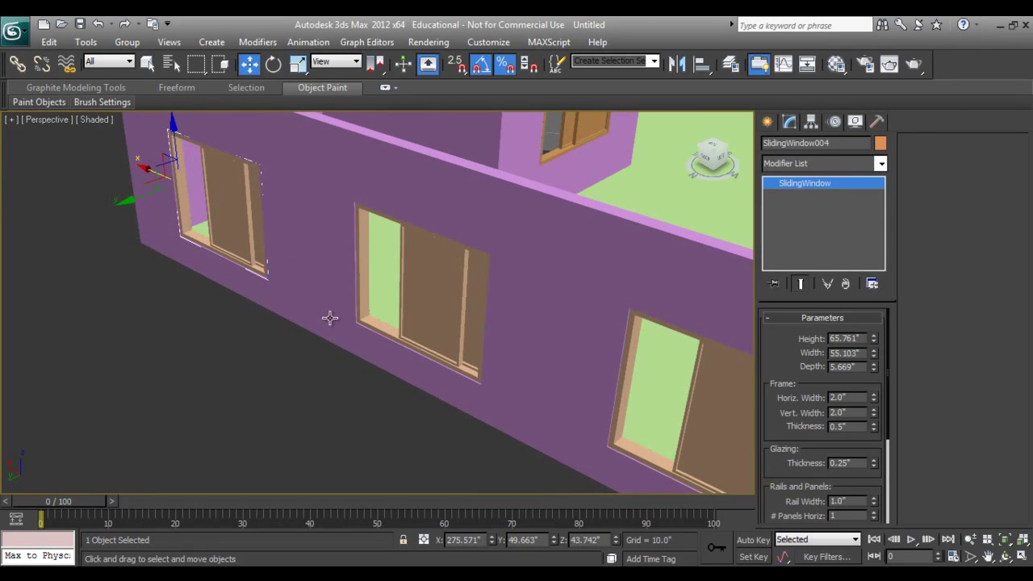
pyautogui.scroll(-1, 374, 346)
pyautogui.scroll(-1, 477, 369)
pyautogui.scroll(-1, 418, 369)
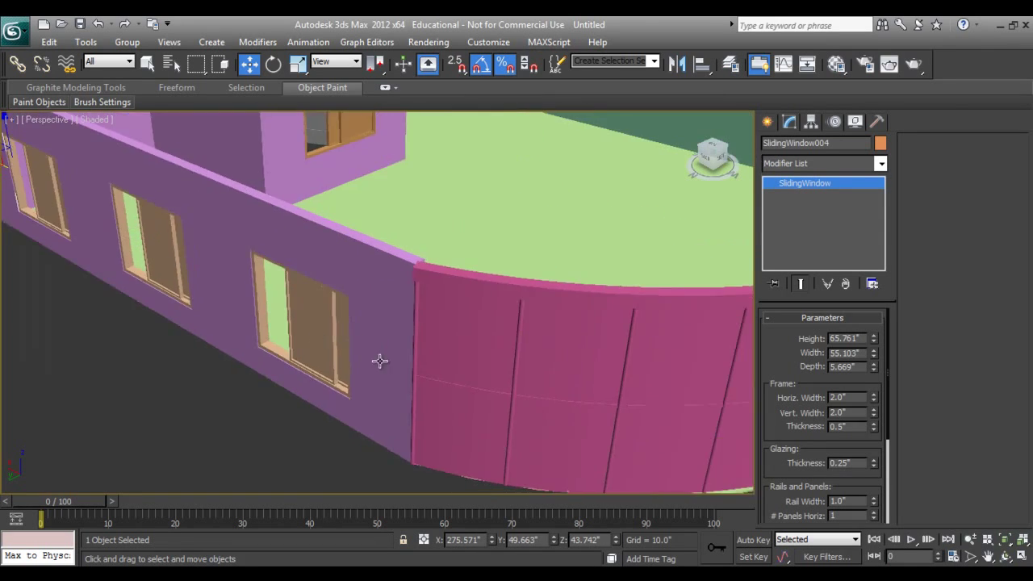
pyautogui.scroll(-1, 429, 367)
pyautogui.moveTo(430, 367)
pyautogui.keyDown('alt'); pyautogui.mouseDown(button='middle')
pyautogui.moveTo(428, 397)
pyautogui.moveTo(421, 384)
pyautogui.moveTo(307, 404)
pyautogui.mouseUp(button='middle'); pyautogui.keyUp('alt')
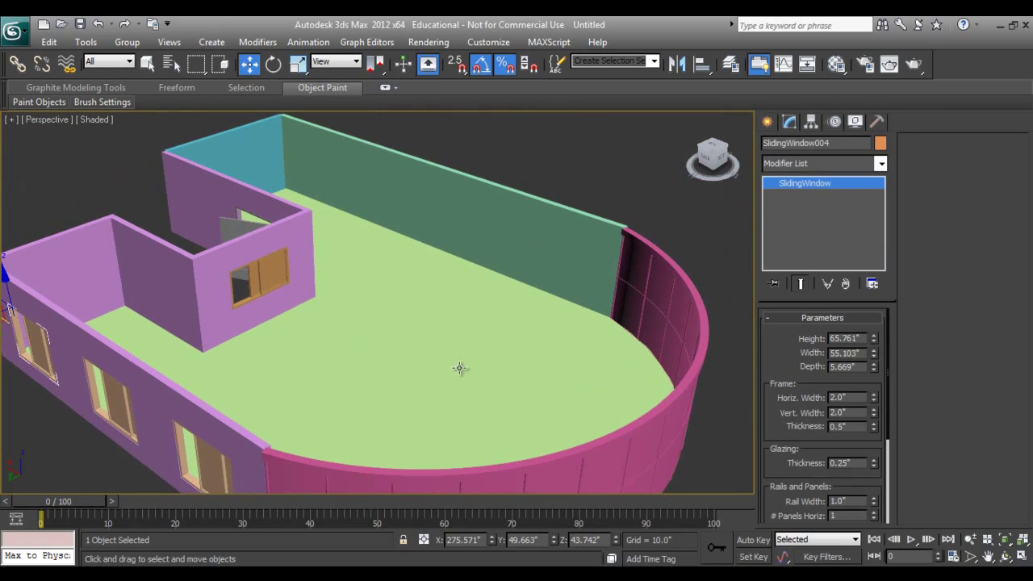
pyautogui.keyDown('alt'); pyautogui.moveTo(459, 368); pyautogui.dragTo(437, 347, button='middle'); pyautogui.keyUp('alt')
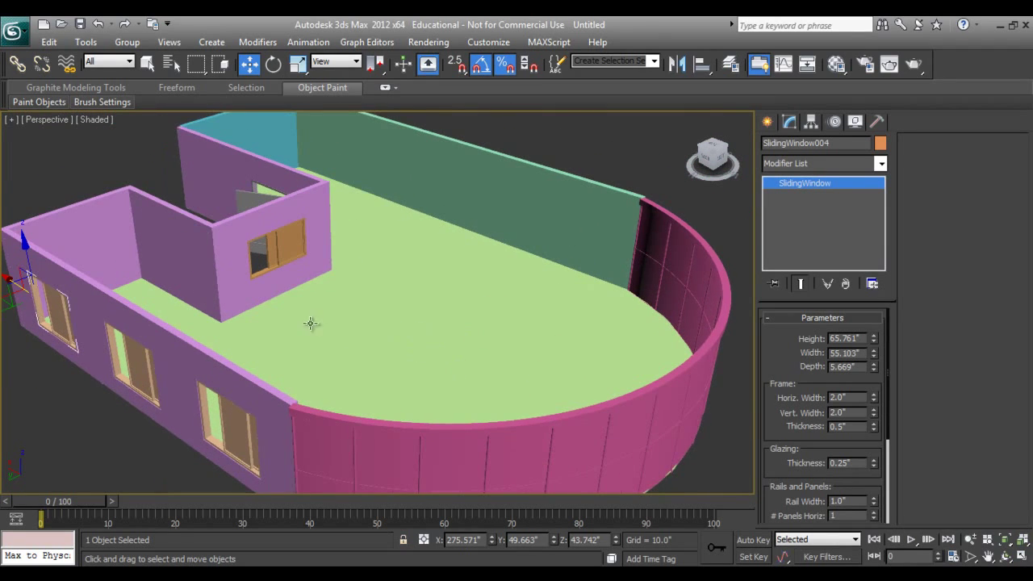
# - Frame the whole floor plan in a wireframe top view
pyautogui.press('t')
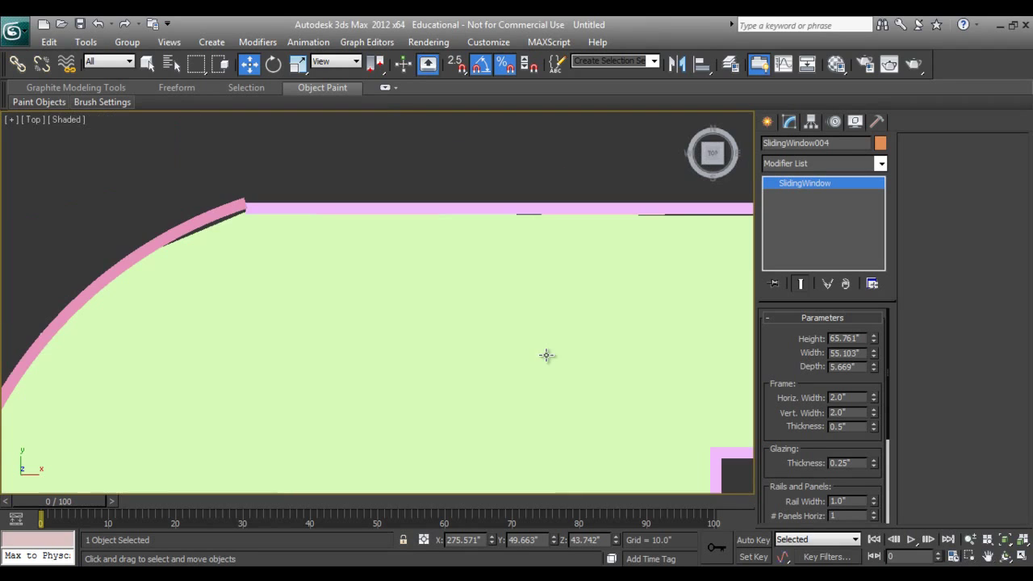
pyautogui.moveTo(544, 355); pyautogui.dragTo(312, 295, button='middle')
pyautogui.press('F3')
pyautogui.scroll(-5, 389, 316)
pyautogui.moveTo(389, 316); pyautogui.dragTo(400, 242, button='middle')
pyautogui.scroll(-1, 401, 242)
pyautogui.scroll(2, 417, 345)
# - Start an AEC Extended wall at the inner corner, discard it, and open Grid and Snap Settings
pyautogui.click(766, 122)
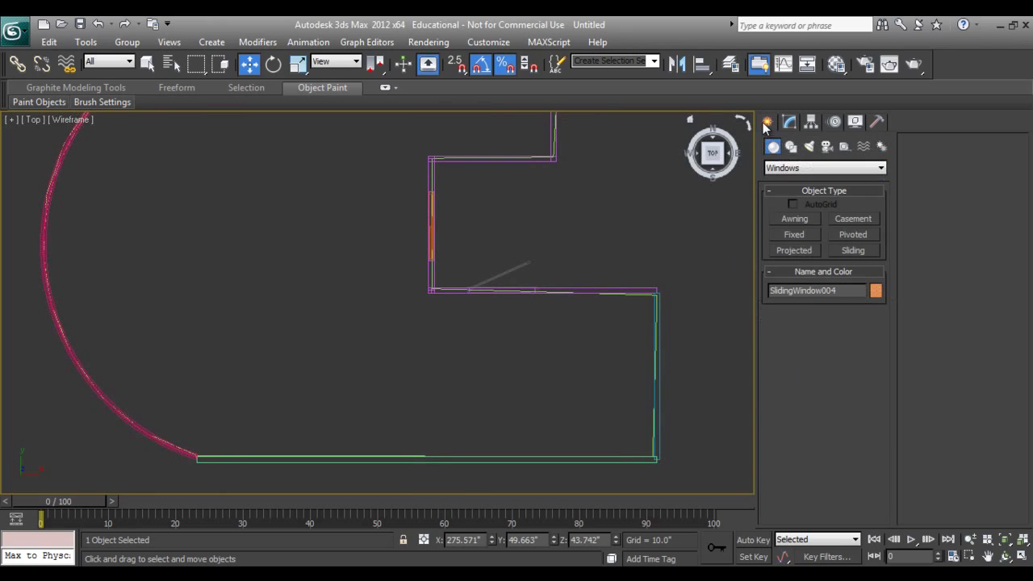
pyautogui.click(796, 168)
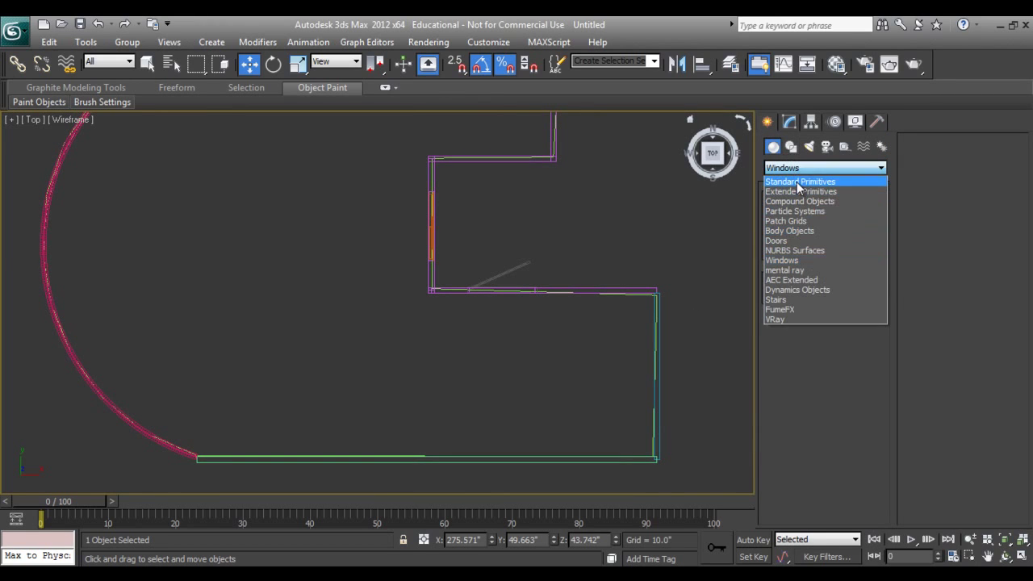
pyautogui.click(795, 280)
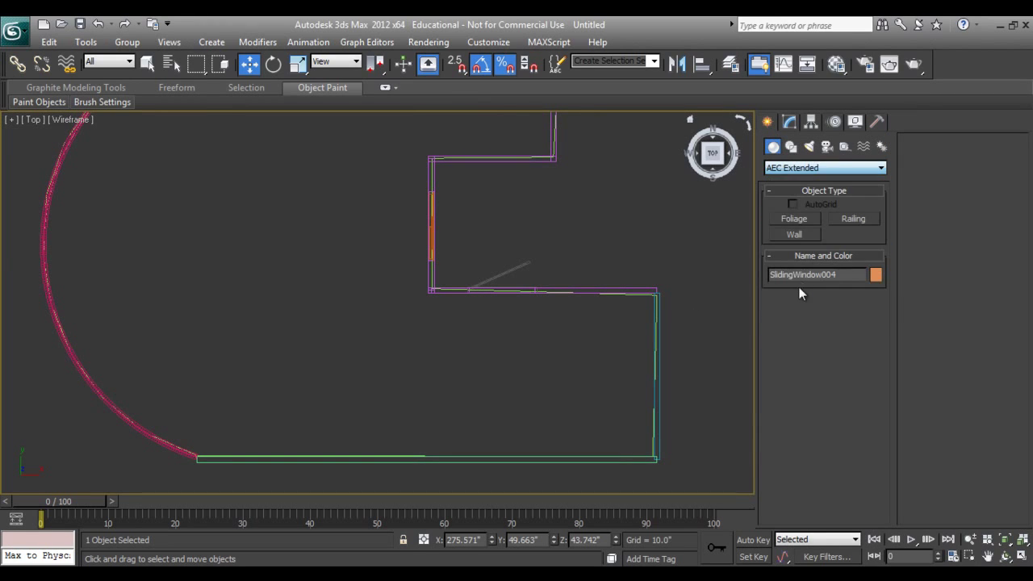
pyautogui.click(794, 235)
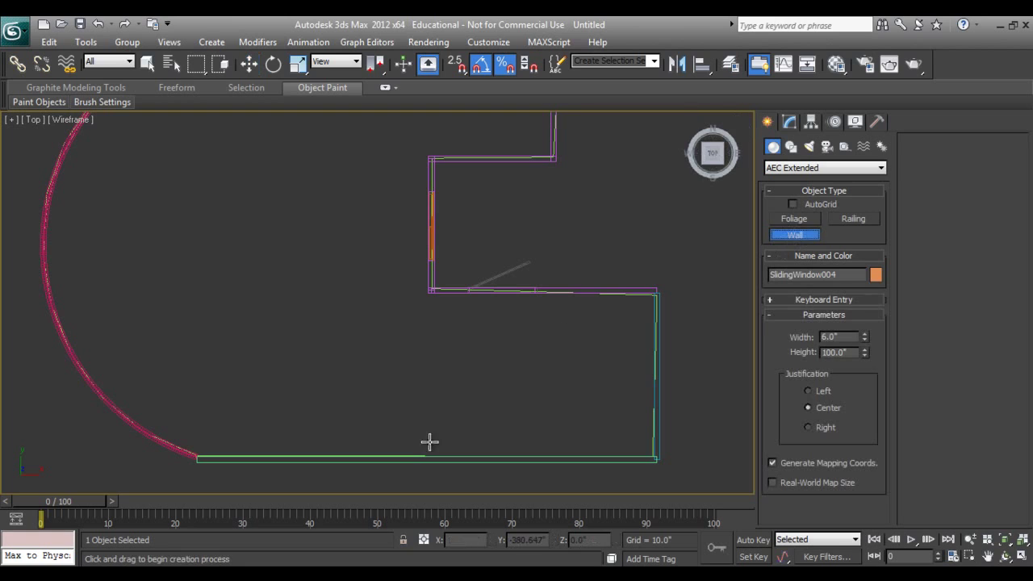
pyautogui.click(430, 292)
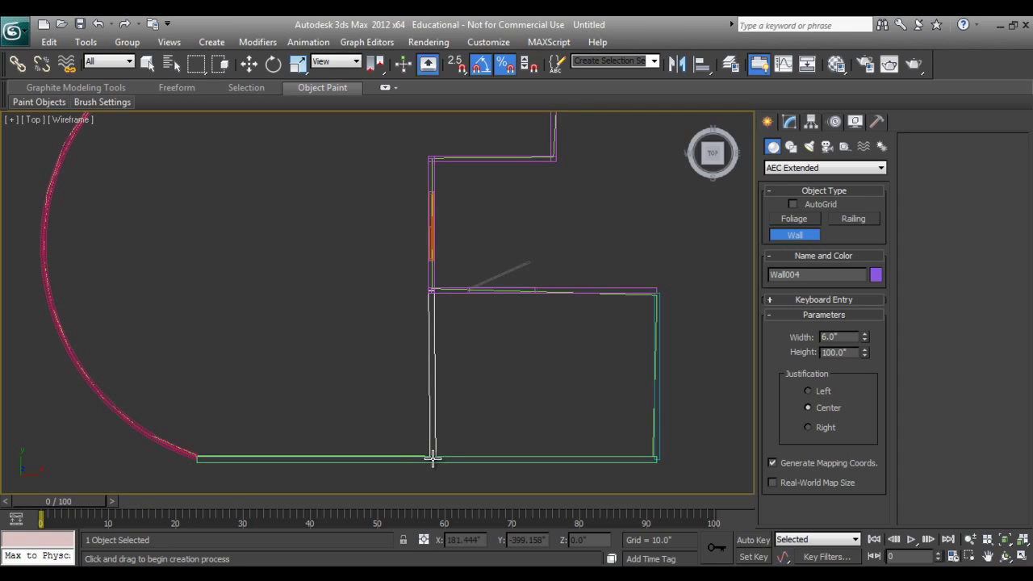
pyautogui.rightClick(432, 459)
pyautogui.rightClick(457, 66)
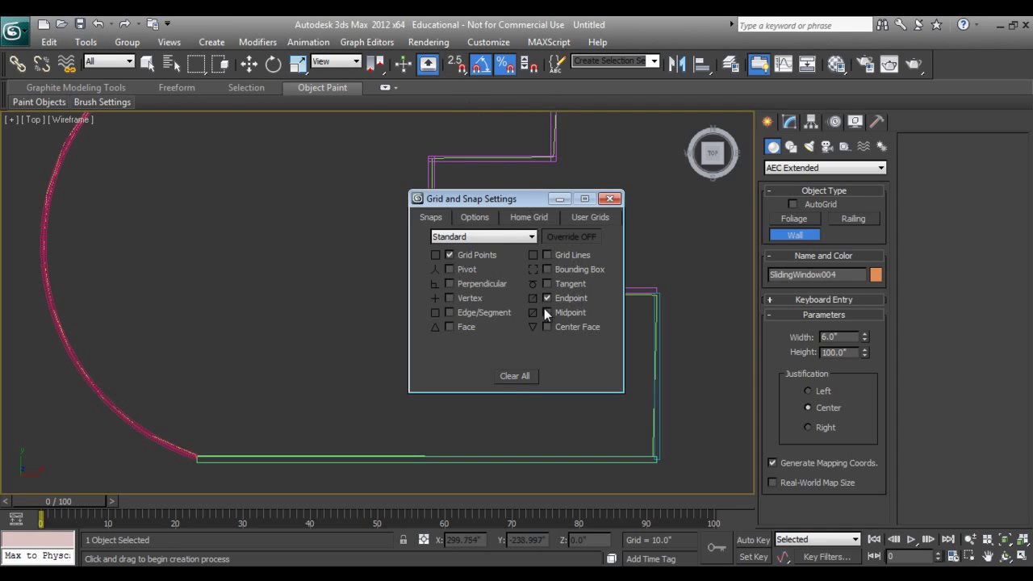
# - With grid-point snapping on, draw a wall from the inner corner down to the bottom wall
pyautogui.click(609, 200)
pyautogui.click(457, 64)
pyautogui.click(431, 292)
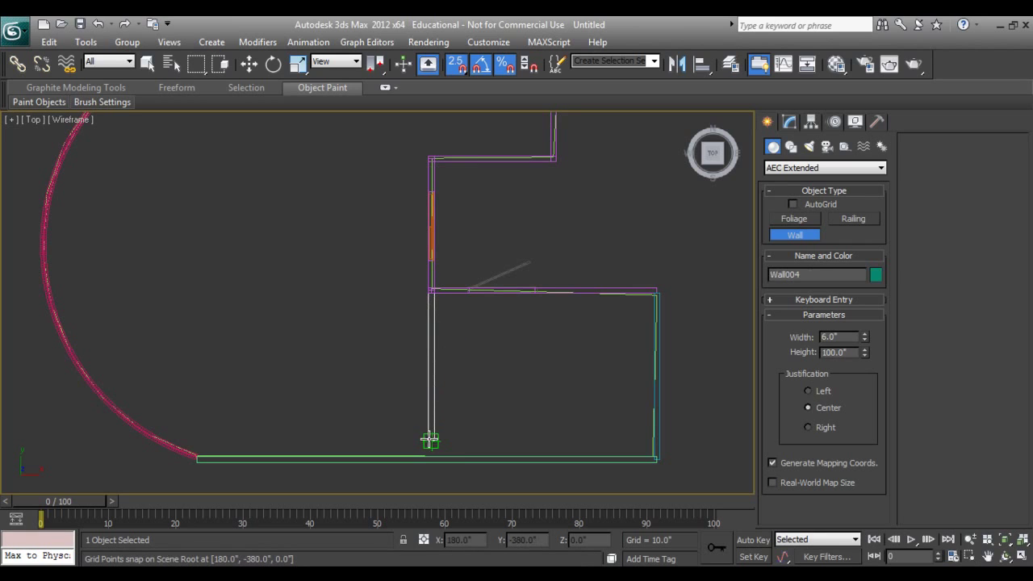
pyautogui.click(431, 454)
pyautogui.rightClick(493, 465)
# - Orbit a shaded perspective view to inspect the new interior wall
pyautogui.press('p')
pyautogui.press('z')
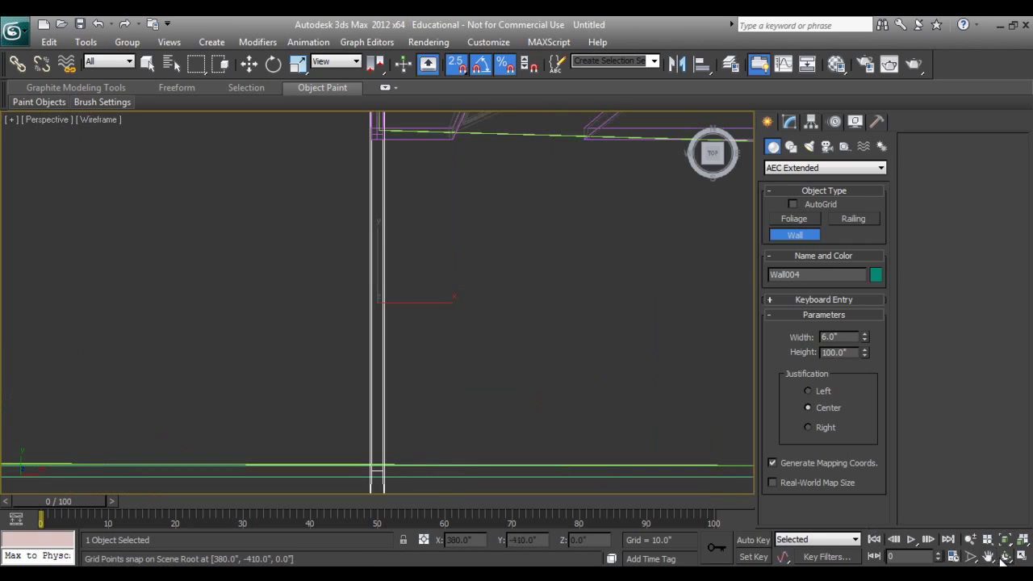
pyautogui.click(1005, 557)
pyautogui.moveTo(392, 351)
pyautogui.mouseDown()
pyautogui.moveTo(293, 290)
pyautogui.moveTo(330, 295)
pyautogui.moveTo(322, 258)
pyautogui.mouseUp()
pyautogui.press('F3')
pyautogui.moveTo(358, 307)
pyautogui.mouseDown()
pyautogui.moveTo(355, 350)
pyautogui.moveTo(371, 329)
pyautogui.mouseUp()
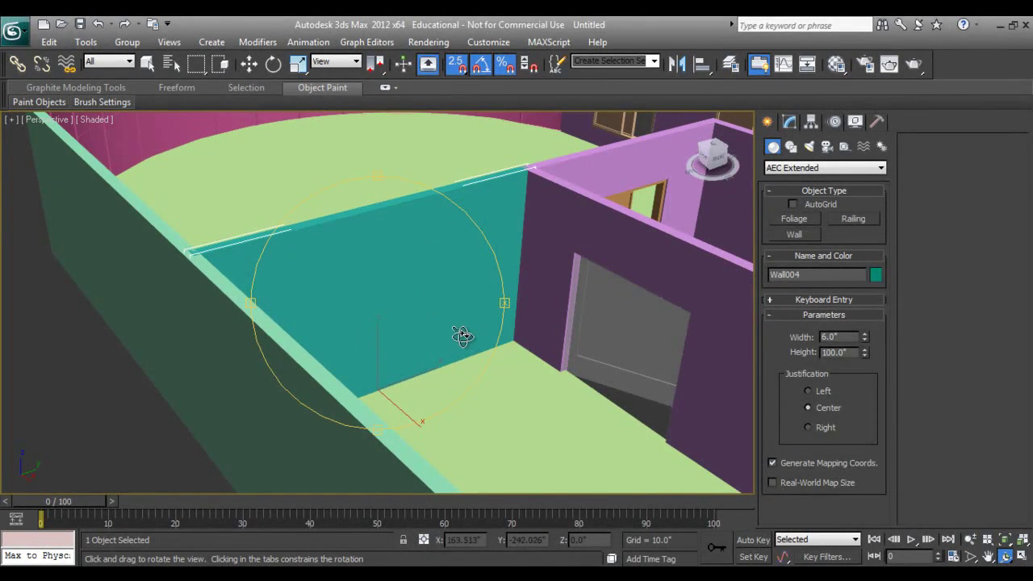
# - Exit wall creation, turn off snaps, and slide PivotDoor001 right along the top wall
pyautogui.press('t')
pyautogui.press('F3')
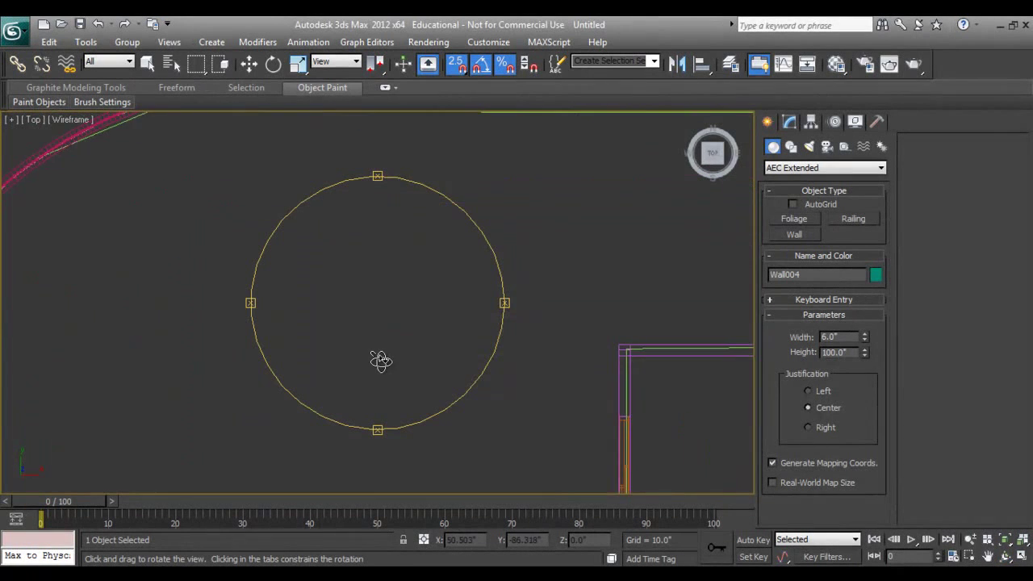
pyautogui.moveTo(379, 361); pyautogui.dragTo(471, 265)
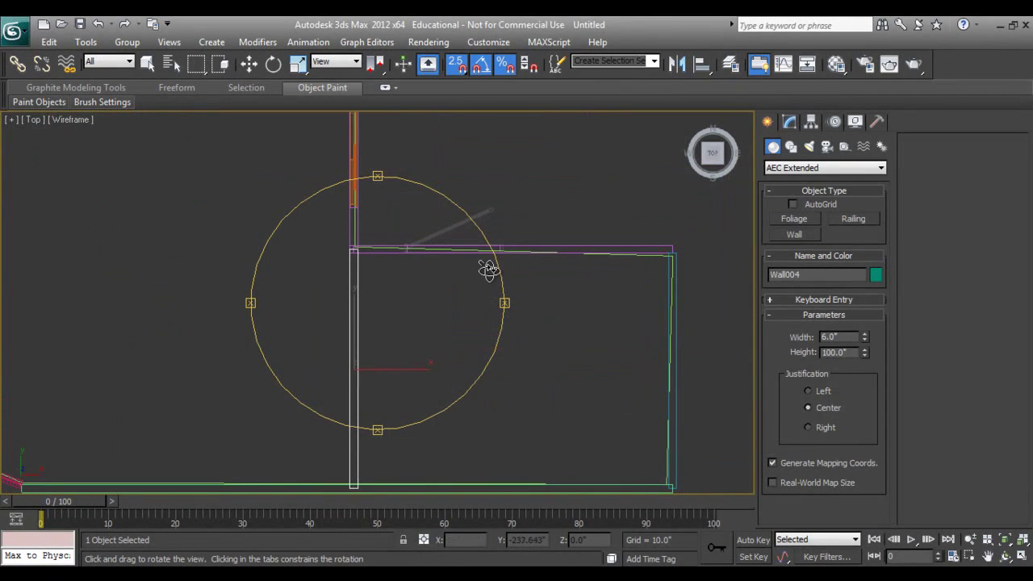
pyautogui.rightClick(450, 231)
pyautogui.moveTo(460, 364); pyautogui.dragTo(426, 323, button='middle')
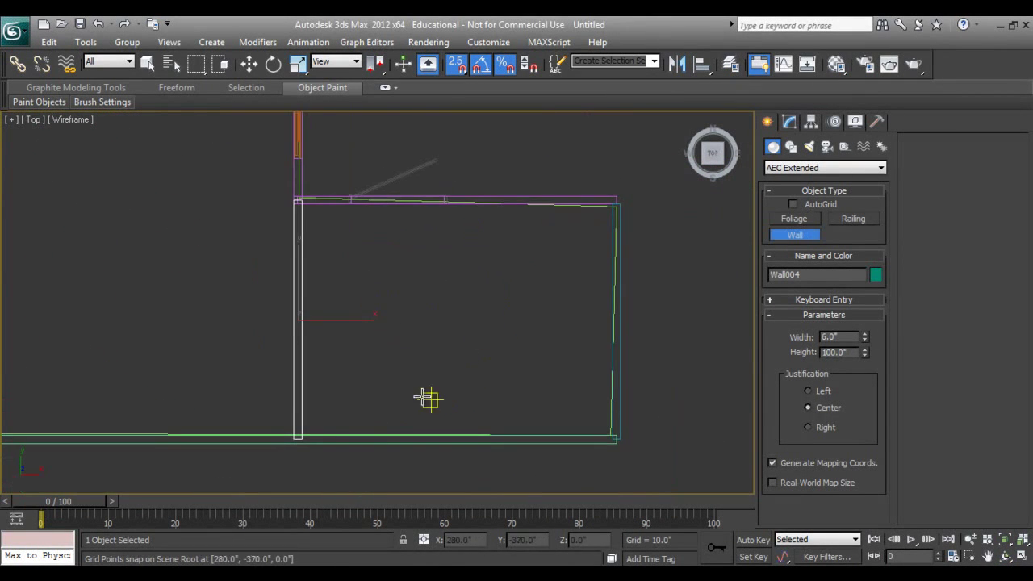
pyautogui.rightClick(418, 263)
pyautogui.rightClick(422, 174)
pyautogui.click(425, 180)
pyautogui.press('s')
pyautogui.click(417, 169)
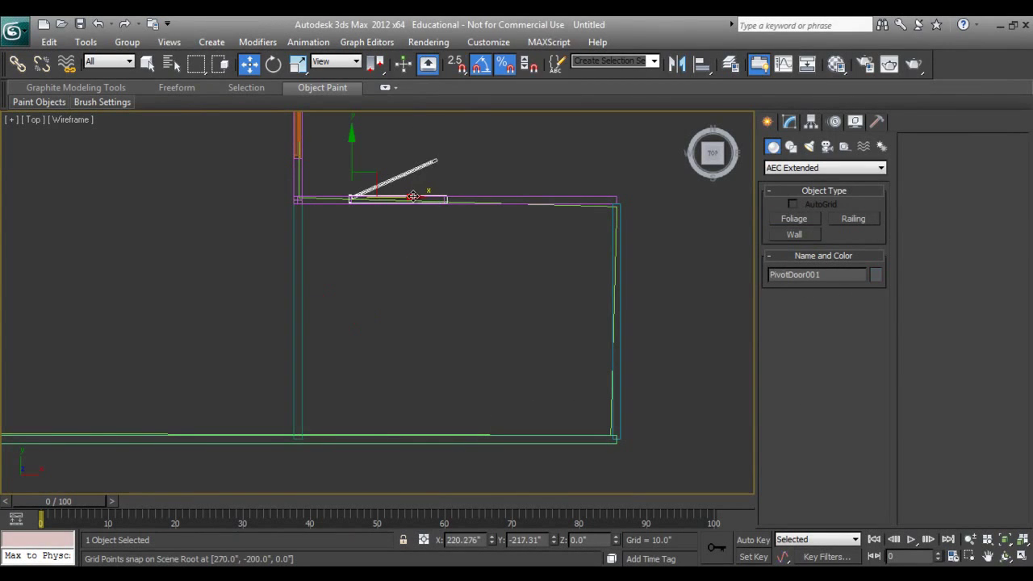
pyautogui.moveTo(412, 196); pyautogui.dragTo(465, 196)
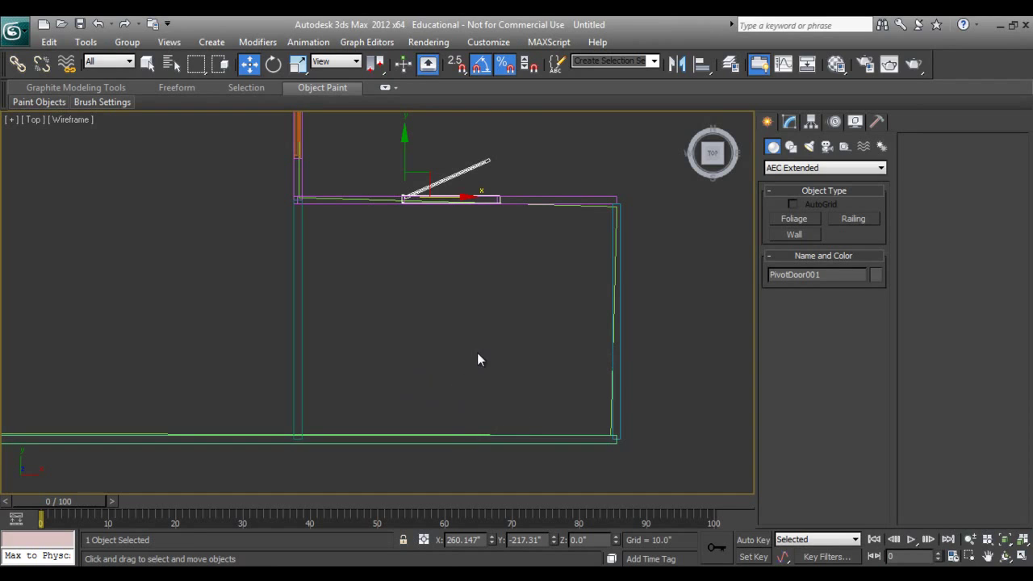
pyautogui.moveTo(476, 358); pyautogui.dragTo(462, 376, button='middle')
# - Draw a Pivot door about 93 by 99 inches into the new vertical wall
pyautogui.click(284, 333)
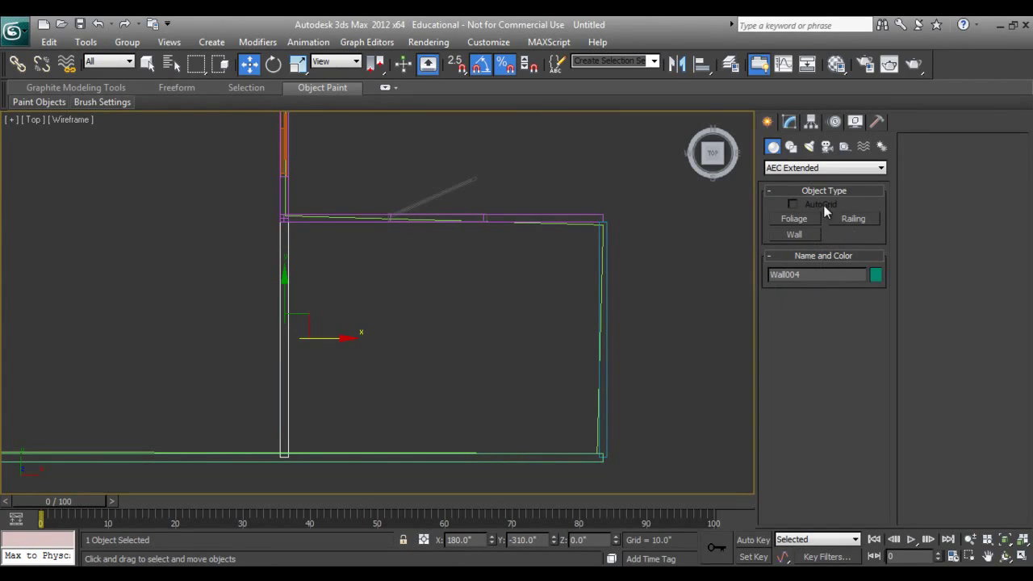
pyautogui.click(815, 168)
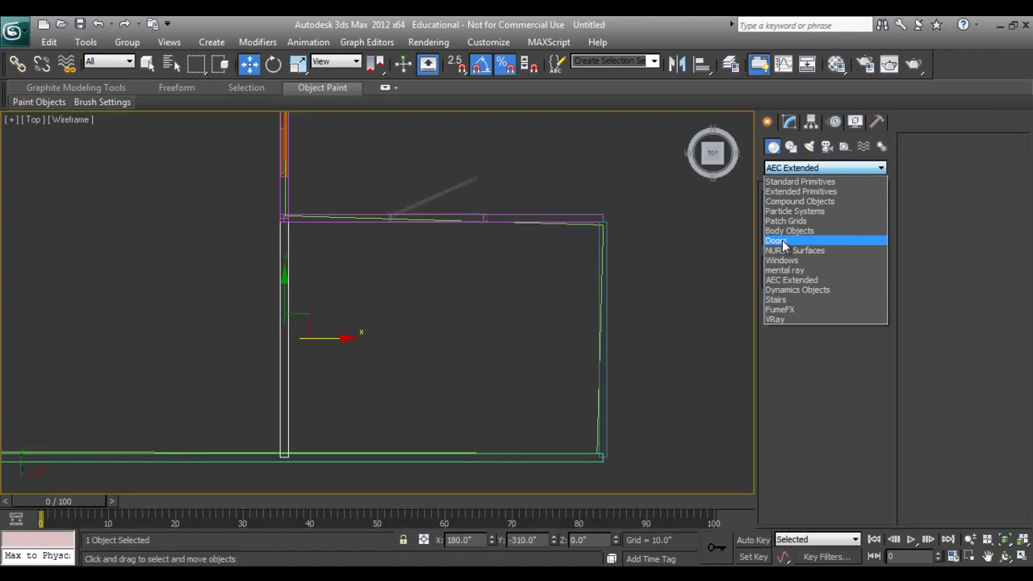
pyautogui.click(831, 240)
pyautogui.click(839, 221)
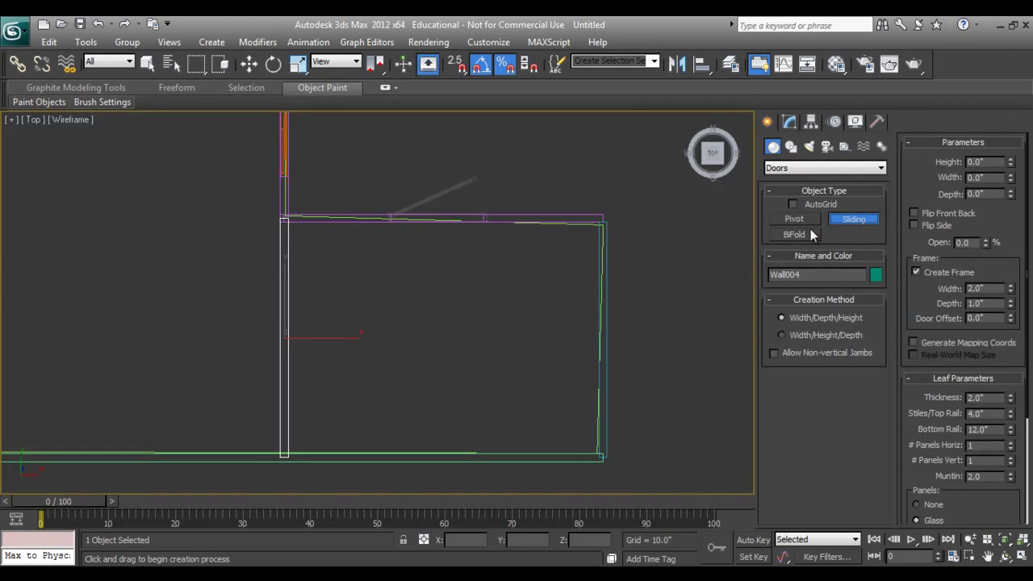
pyautogui.click(801, 223)
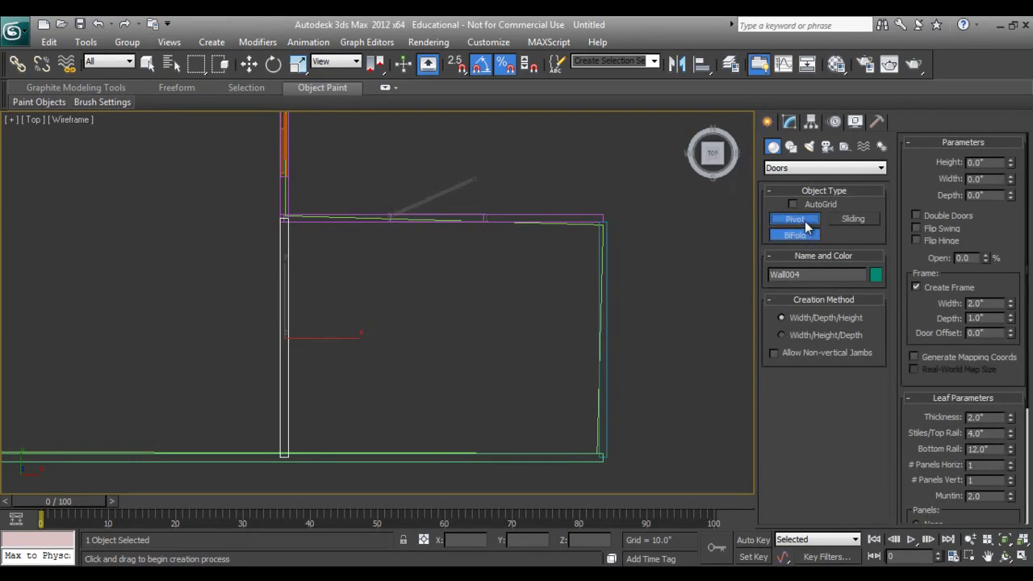
pyautogui.scroll(2, 275, 277)
pyautogui.scroll(2, 412, 242)
pyautogui.moveTo(412, 242)
pyautogui.mouseDown(button='middle')
pyautogui.moveTo(375, 224)
pyautogui.moveTo(348, 260)
pyautogui.mouseUp(button='middle')
pyautogui.scroll(1, 348, 261)
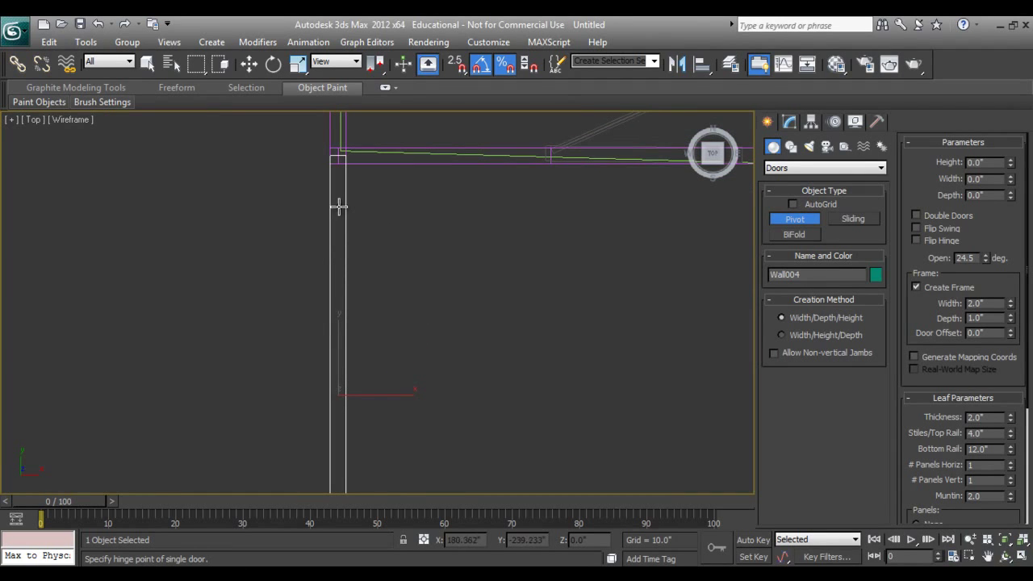
pyautogui.moveTo(345, 202); pyautogui.dragTo(343, 443)
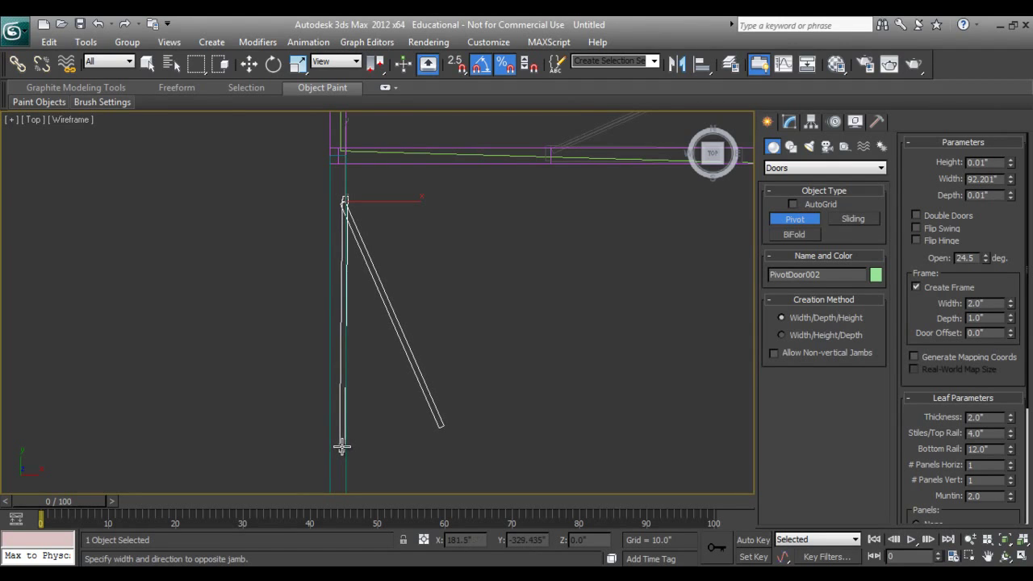
pyautogui.moveTo(342, 443); pyautogui.dragTo(344, 449)
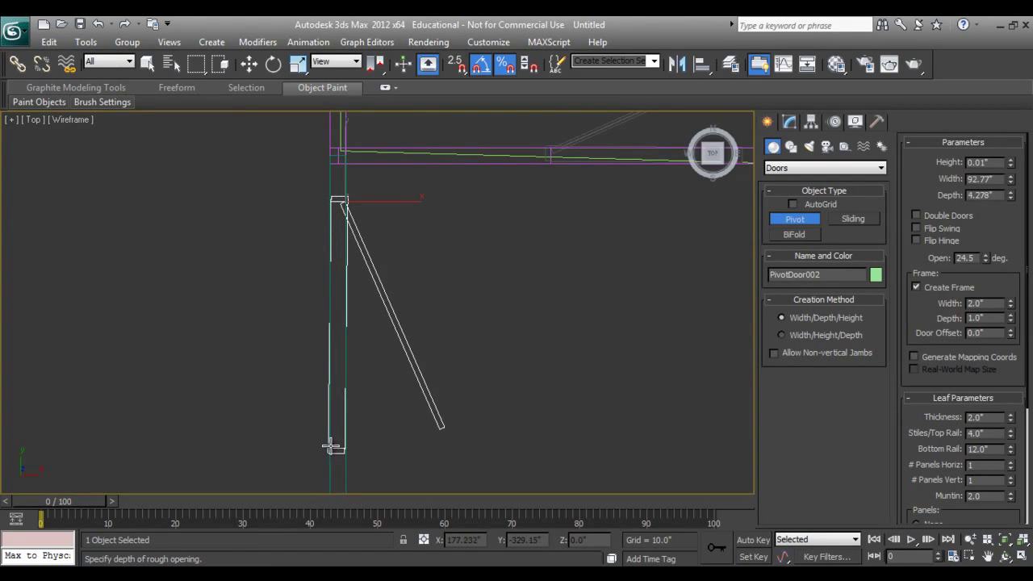
pyautogui.click(331, 447)
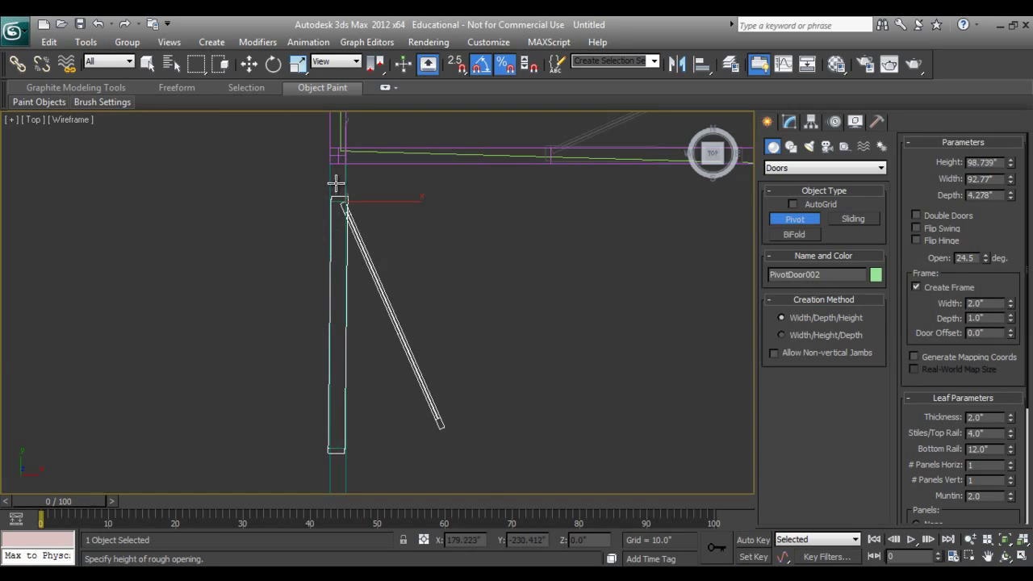
# - In shaded perspective, lower the new door's height to 75.17 and width to 40.819
pyautogui.press('p')
pyautogui.click(1004, 556)
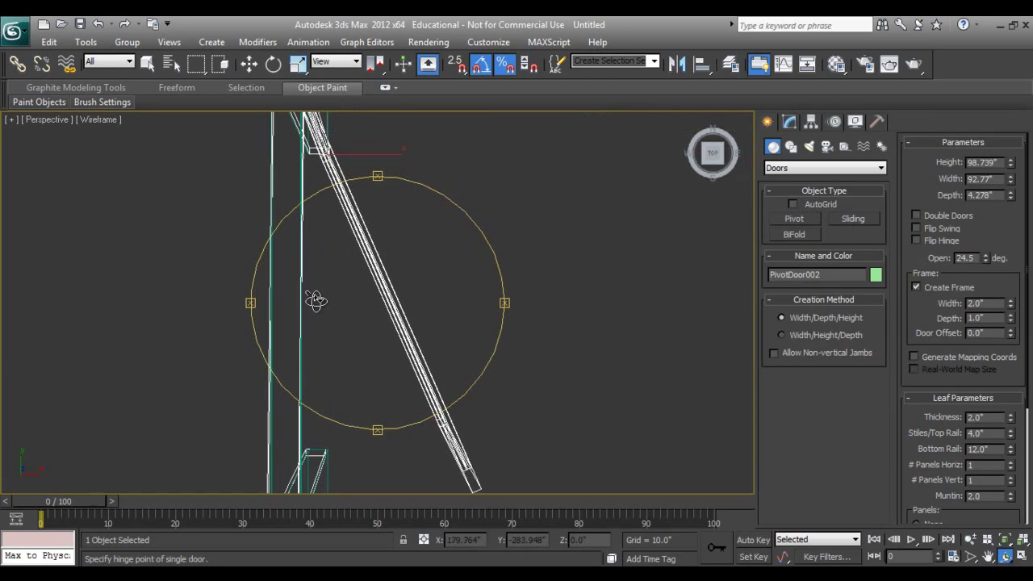
pyautogui.moveTo(312, 292); pyautogui.dragTo(310, 266)
pyautogui.press('F3')
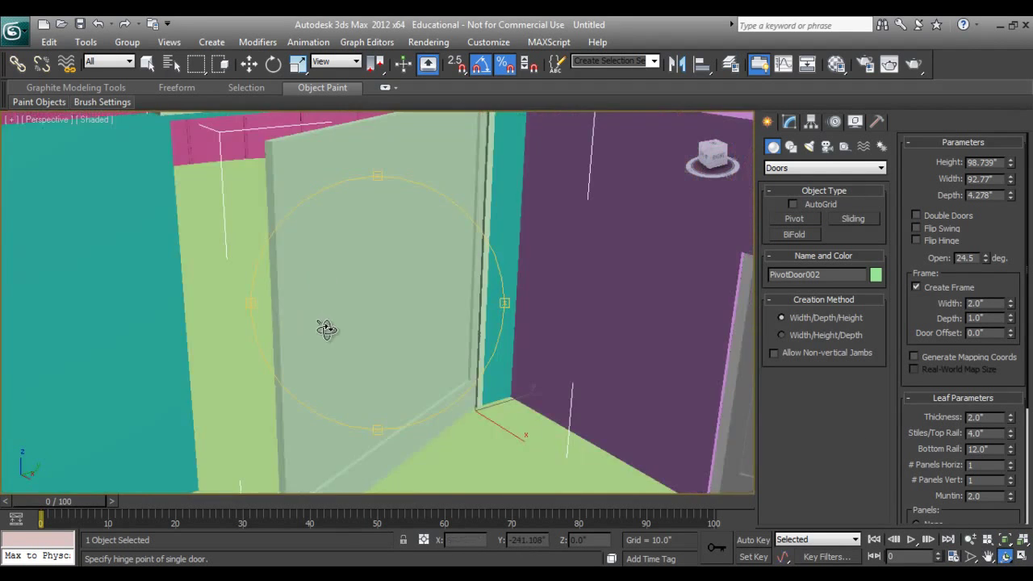
pyautogui.moveTo(323, 325)
pyautogui.mouseDown()
pyautogui.moveTo(341, 334)
pyautogui.moveTo(722, 252)
pyautogui.mouseUp()
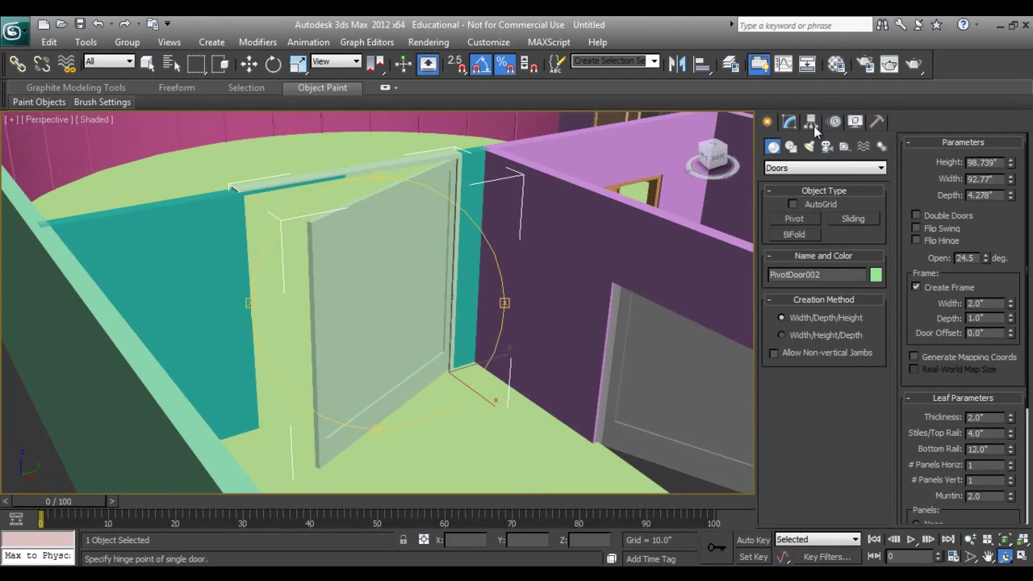
pyautogui.click(789, 121)
pyautogui.rightClick(571, 296)
pyautogui.click(589, 310)
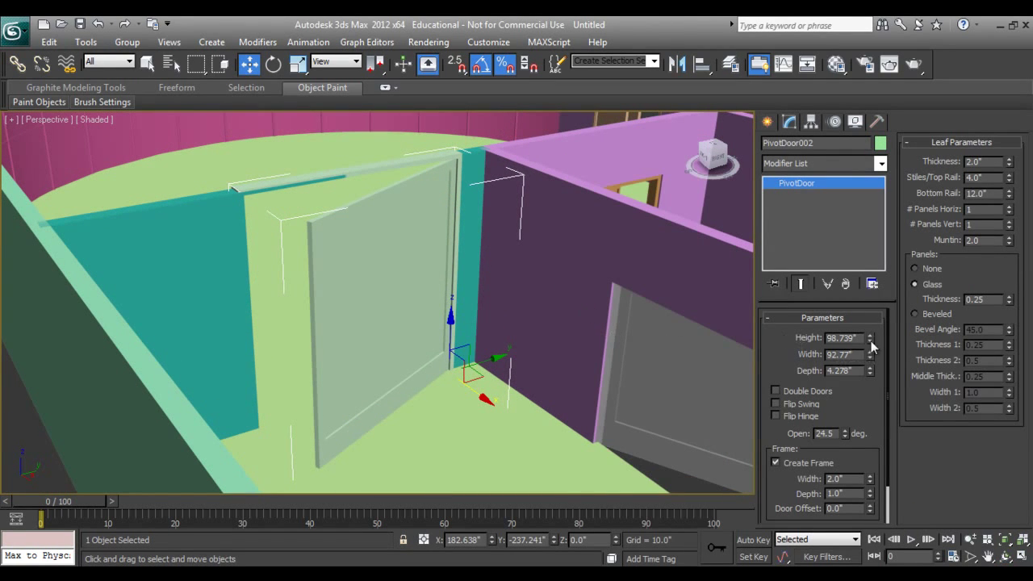
pyautogui.moveTo(870, 339)
pyautogui.mouseDown()
pyautogui.moveTo(870, 398)
pyautogui.moveTo(871, 334)
pyautogui.moveTo(871, 345)
pyautogui.mouseUp()
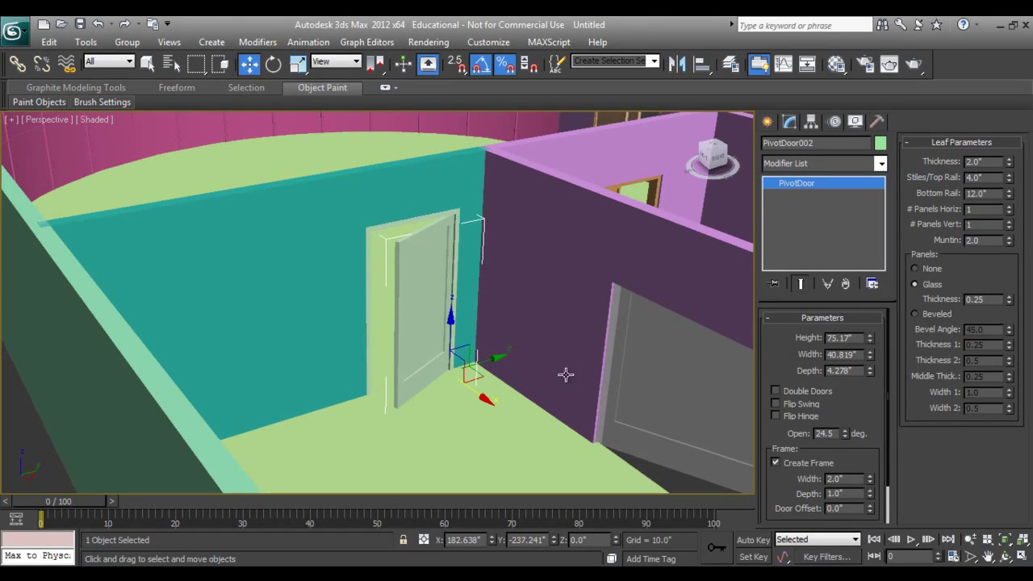
# - Orbit around the door, then pan across the plan in a wireframe top view
pyautogui.click(1006, 556)
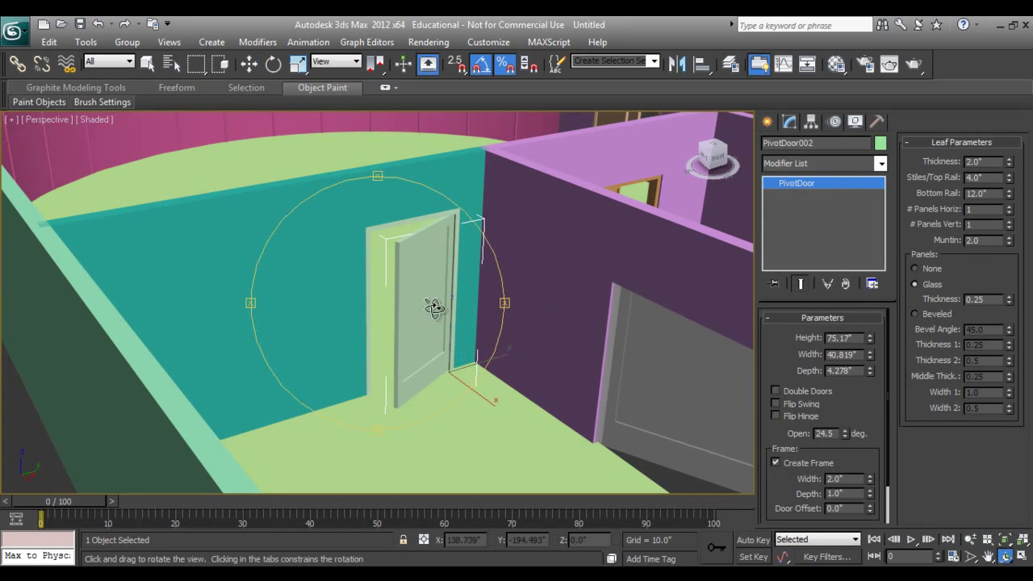
pyautogui.moveTo(407, 311)
pyautogui.mouseDown()
pyautogui.moveTo(435, 323)
pyautogui.moveTo(457, 352)
pyautogui.mouseUp()
pyautogui.press('t')
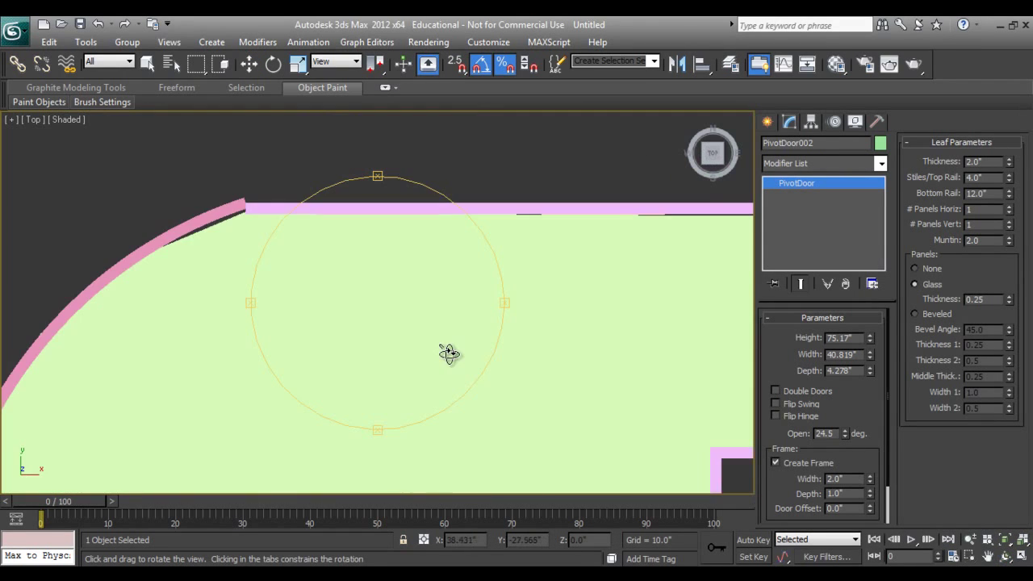
pyautogui.scroll(-2, 438, 288)
pyautogui.moveTo(422, 351); pyautogui.dragTo(353, 284, button='middle')
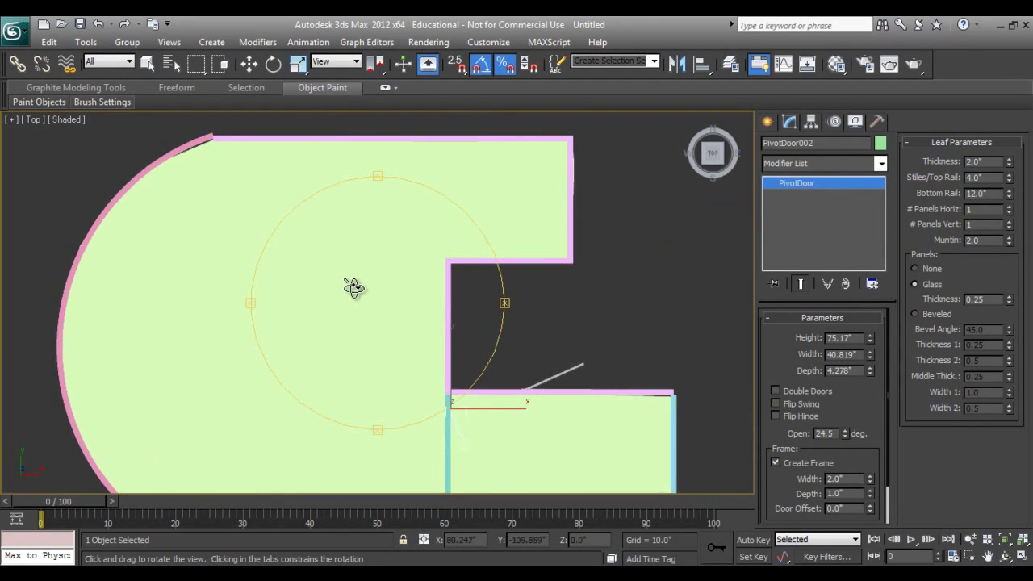
pyautogui.press('F3')
pyautogui.moveTo(388, 315)
pyautogui.mouseDown(button='middle')
pyautogui.moveTo(367, 294)
pyautogui.moveTo(356, 243)
pyautogui.mouseUp(button='middle')
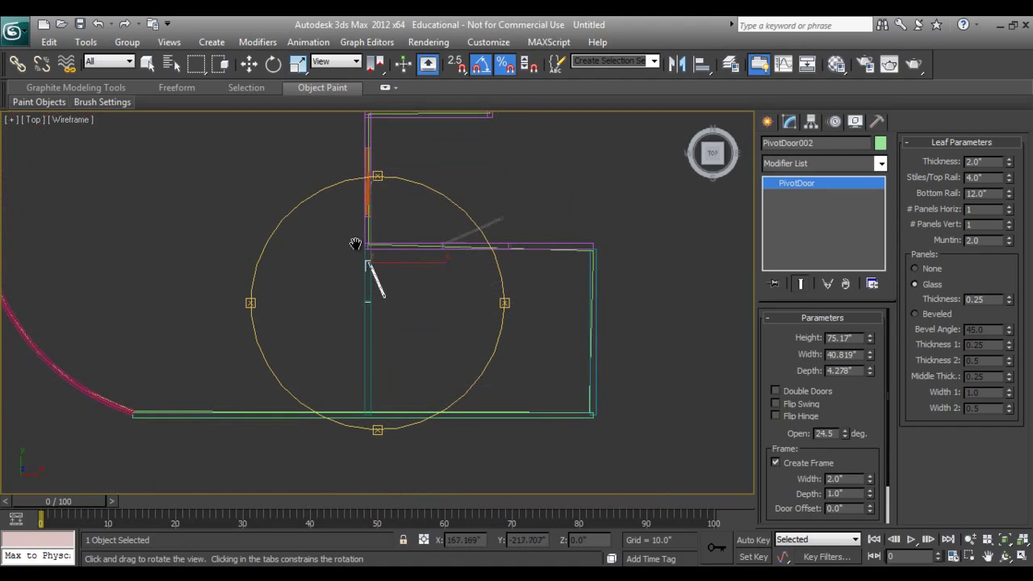
# - Switch to Select and Move and reframe the top-view plan, dismissing the viewport context menu
pyautogui.click(766, 121)
pyautogui.press('w')
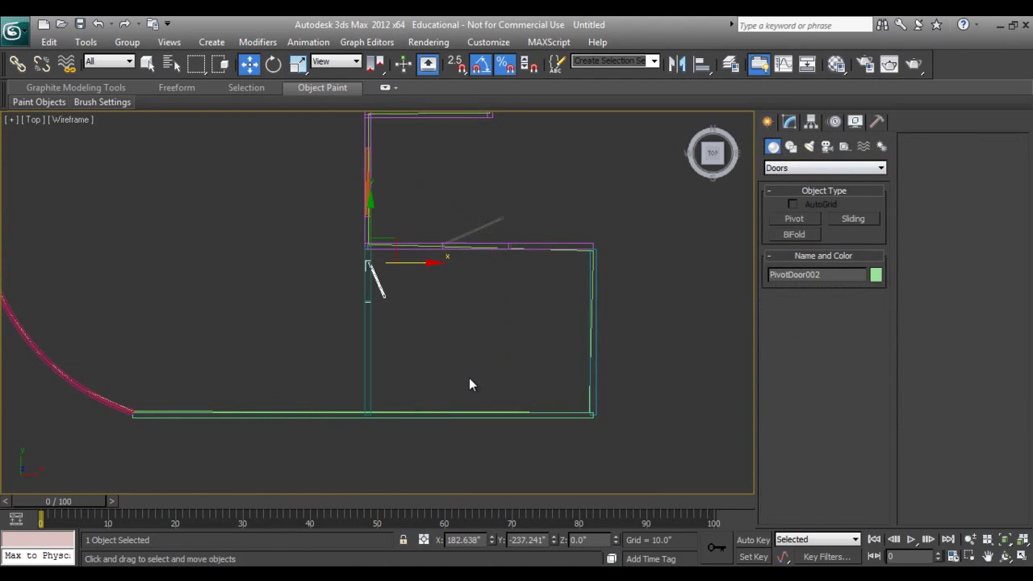
pyautogui.scroll(2, 548, 400)
pyautogui.scroll(-2, 477, 433)
pyautogui.moveTo(315, 373); pyautogui.dragTo(391, 387, button='middle')
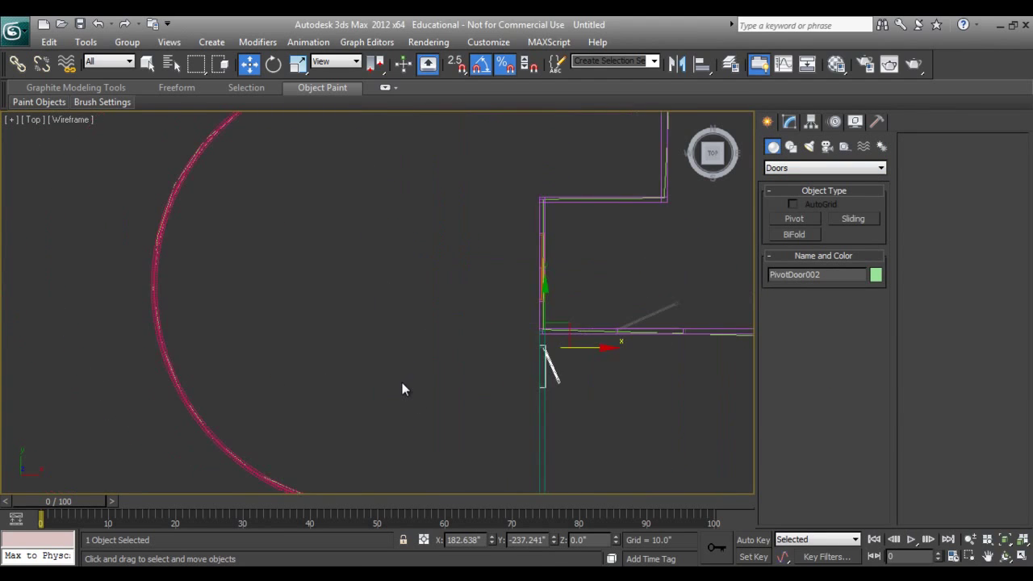
pyautogui.scroll(-3, 333, 315)
pyautogui.scroll(2, 320, 193)
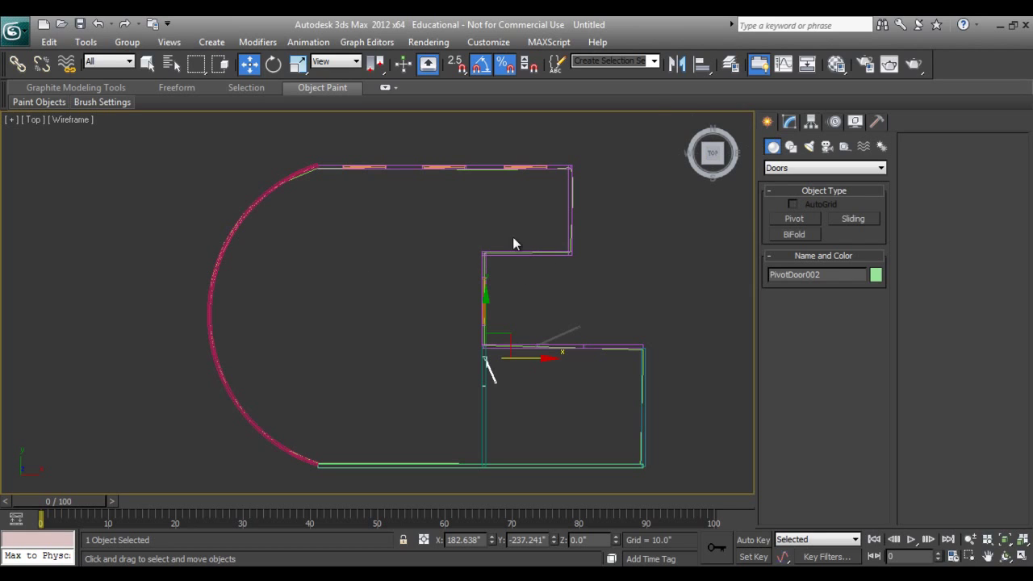
pyautogui.rightClick(507, 242)
pyautogui.click(525, 252)
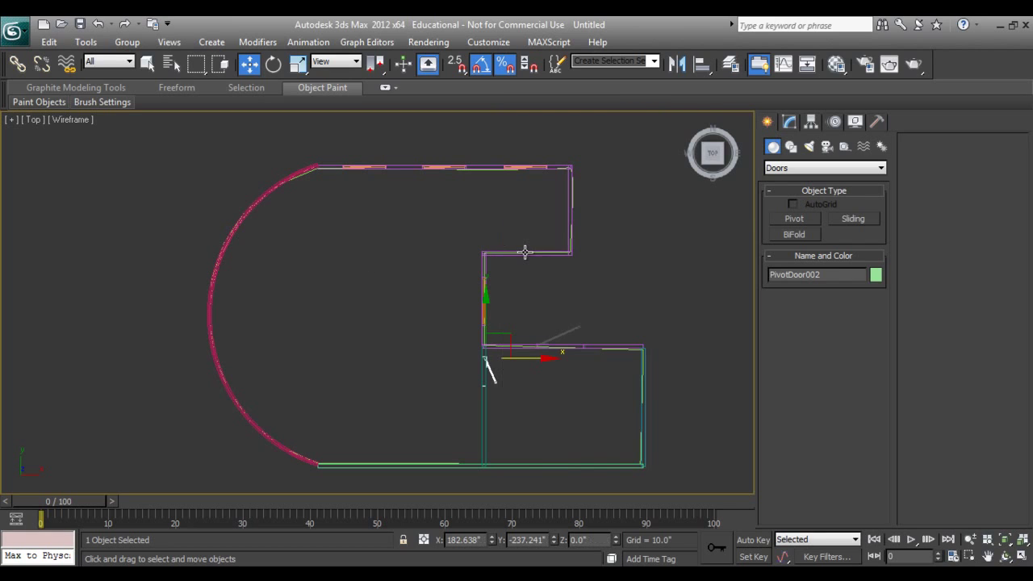
pyautogui.rightClick(425, 301)
pyautogui.click(426, 301)
# - Orbit a shaded perspective view so the green front wall faces the viewer
pyautogui.press('p')
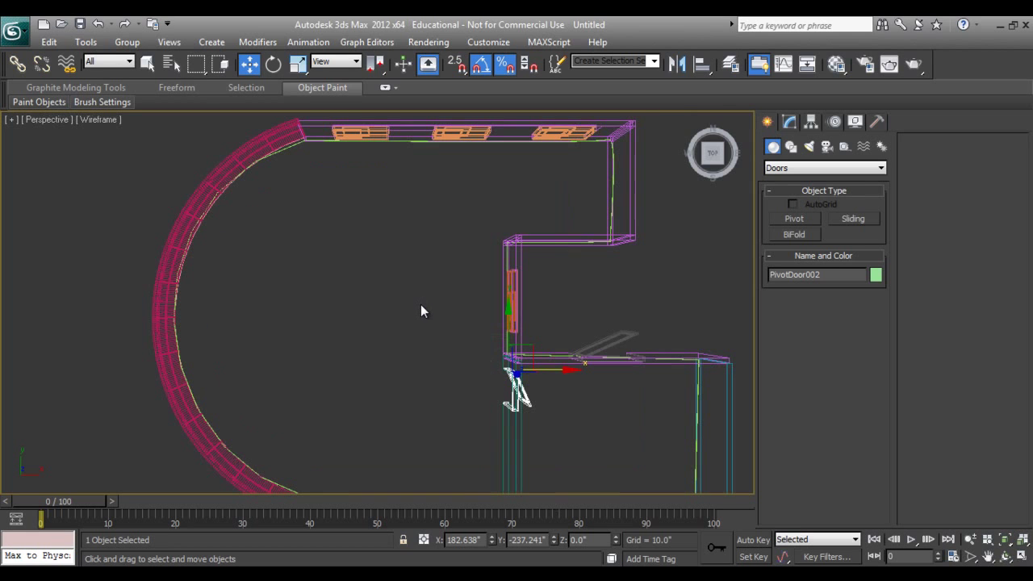
pyautogui.click(1010, 560)
pyautogui.moveTo(322, 304); pyautogui.dragTo(352, 292)
pyautogui.press('F3')
pyautogui.moveTo(344, 341)
pyautogui.mouseDown()
pyautogui.moveTo(355, 355)
pyautogui.moveTo(341, 280)
pyautogui.mouseUp()
pyautogui.moveTo(404, 341); pyautogui.dragTo(364, 348)
# - Set the first material's Diffuse colour to white in the Material Editor
pyautogui.press('w')
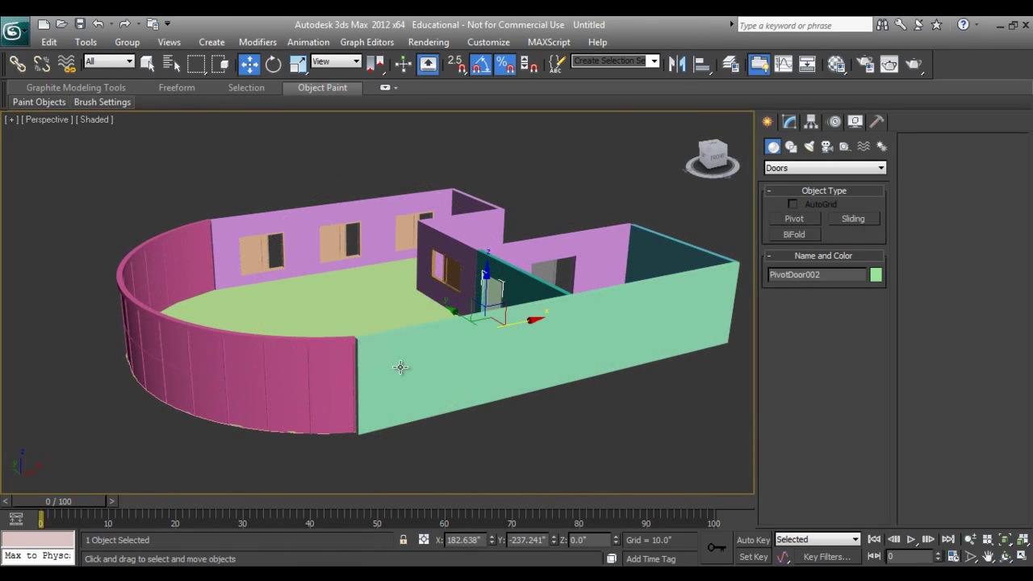
pyautogui.press('m')
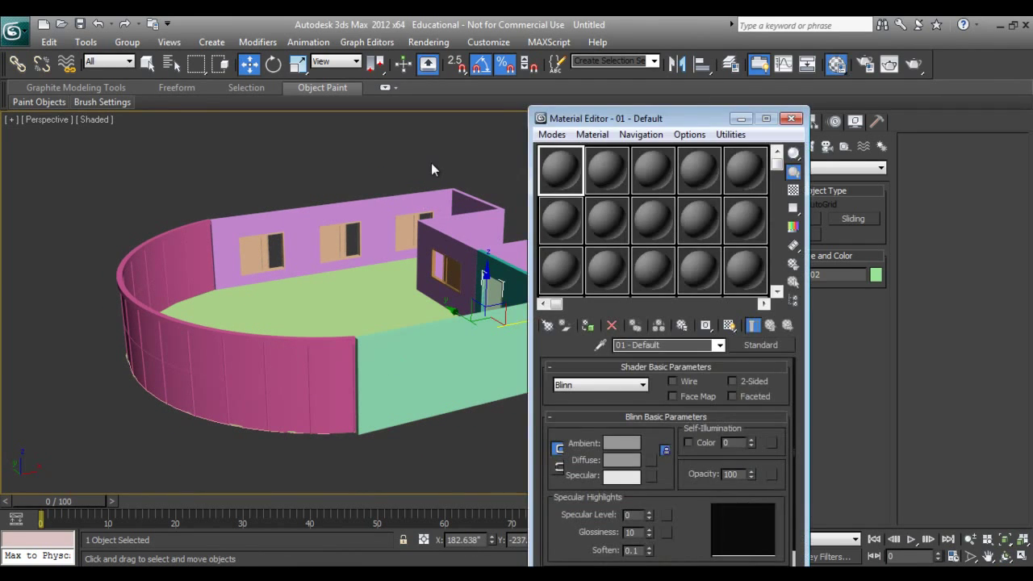
pyautogui.moveTo(570, 119); pyautogui.dragTo(584, 110)
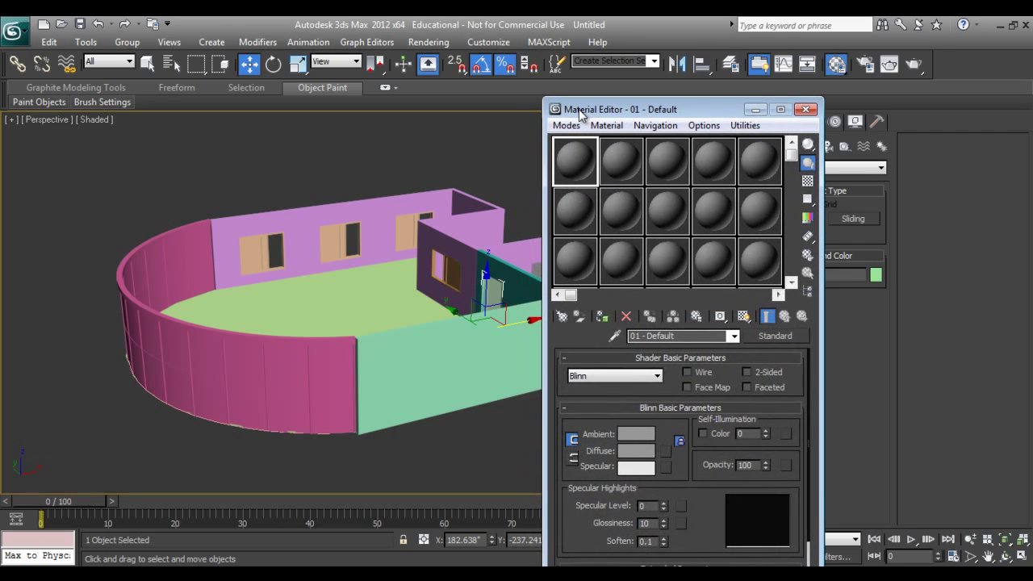
pyautogui.click(647, 451)
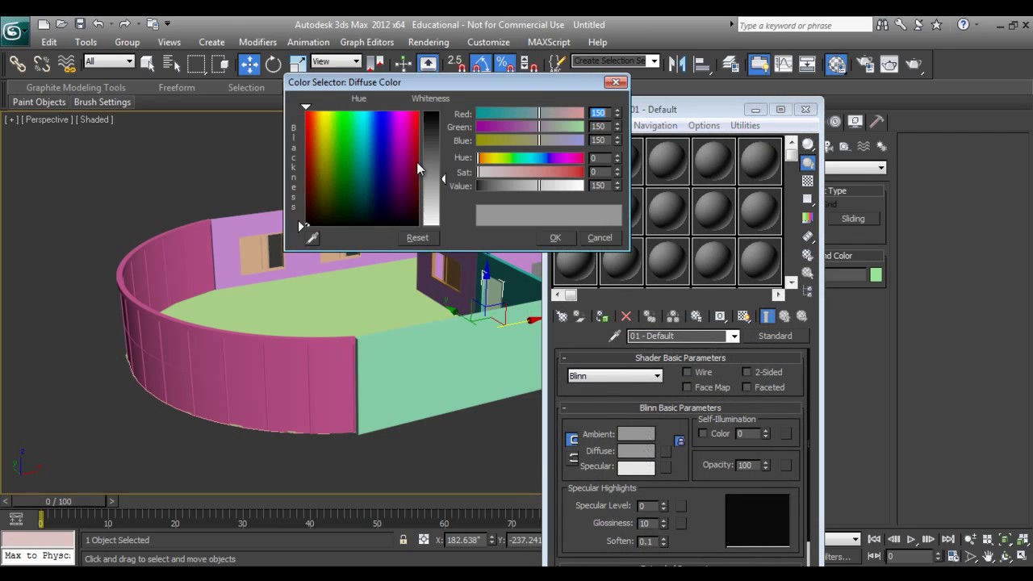
pyautogui.click(450, 227)
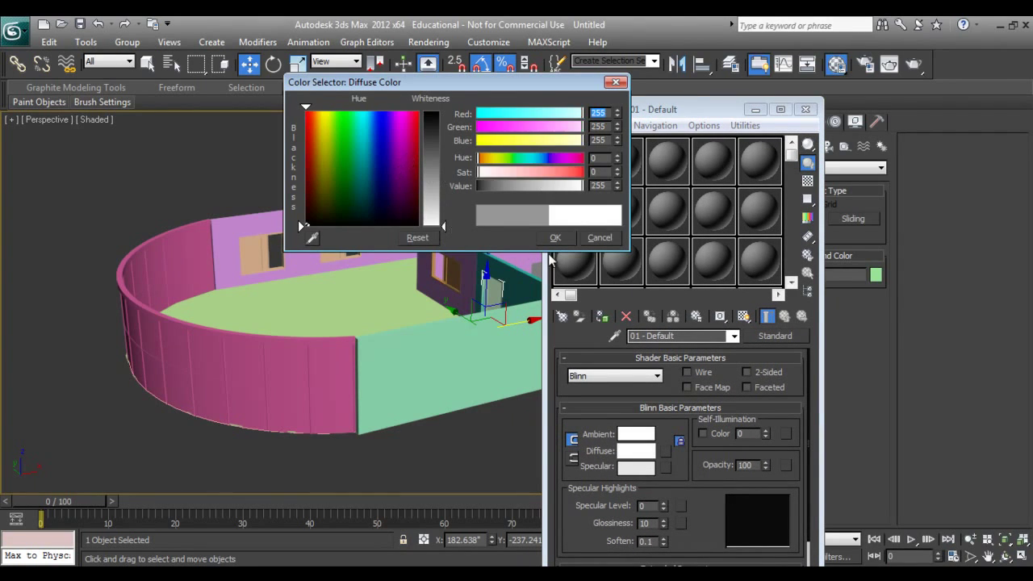
pyautogui.click(555, 237)
# - Assign the white material to the back, front, right and middle straight walls
pyautogui.click(314, 220)
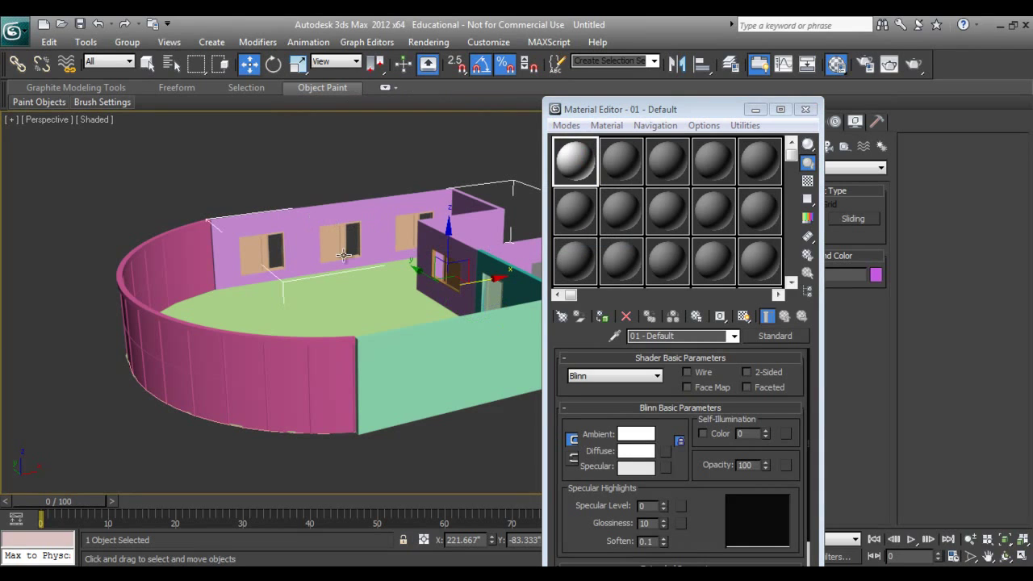
pyautogui.keyDown('ctrl'); pyautogui.click(429, 380); pyautogui.keyUp('ctrl')
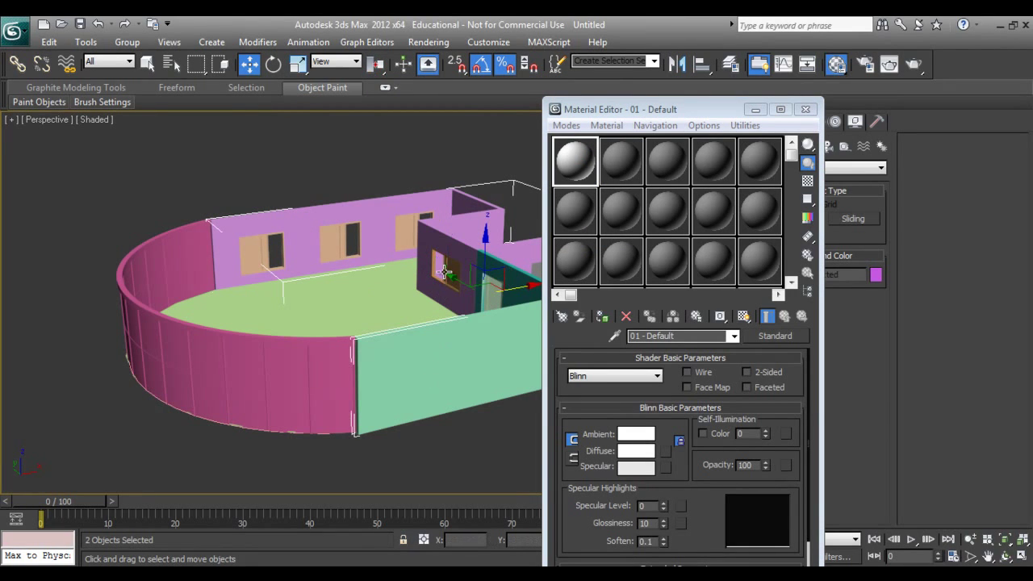
pyautogui.click(601, 315)
pyautogui.keyDown('alt'); pyautogui.moveTo(436, 290); pyautogui.dragTo(481, 274, button='middle'); pyautogui.keyUp('alt')
pyautogui.click(481, 274)
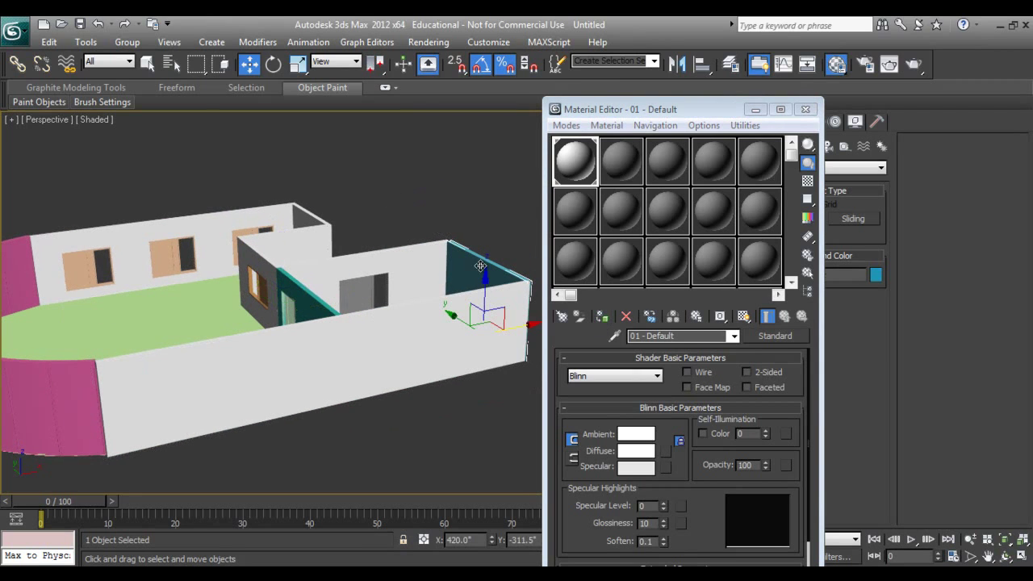
pyautogui.click(601, 315)
pyautogui.click(410, 216)
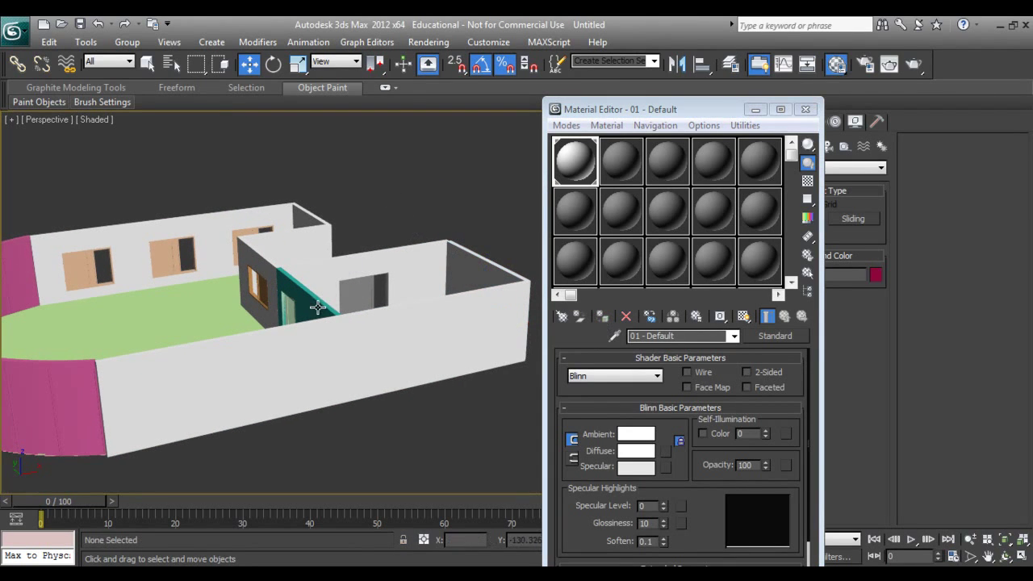
pyautogui.click(319, 309)
pyautogui.click(601, 316)
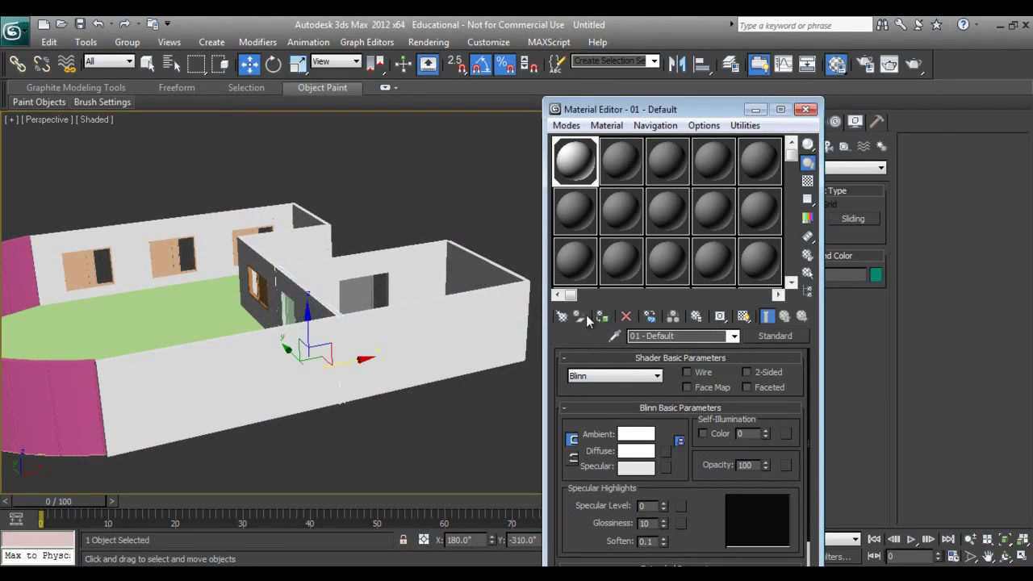
pyautogui.click(621, 174)
# - Change the second material from Standard to Multi/Sub-Object, discarding the old material
pyautogui.moveTo(202, 387); pyautogui.dragTo(303, 374, button='middle')
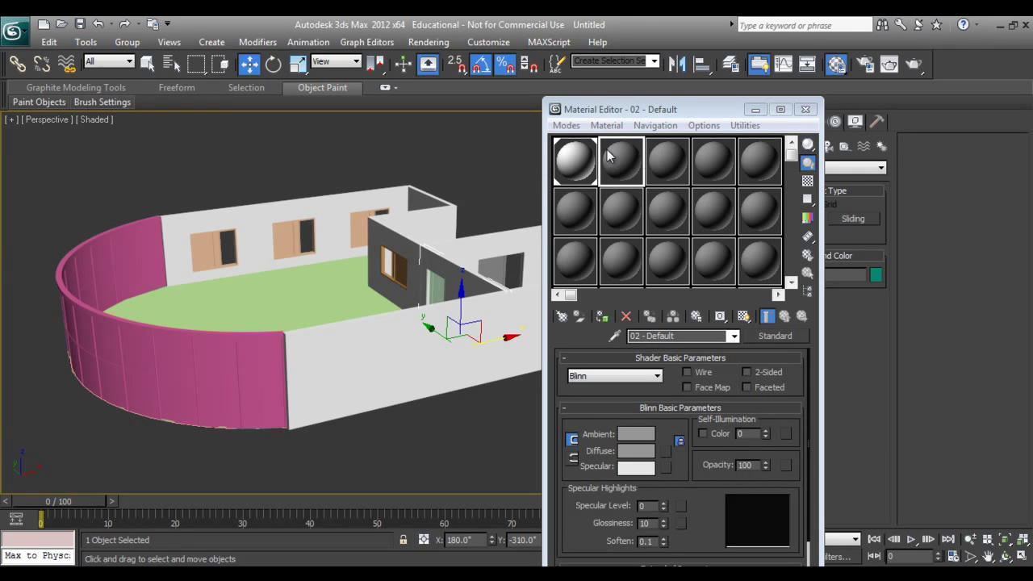
pyautogui.click(765, 340)
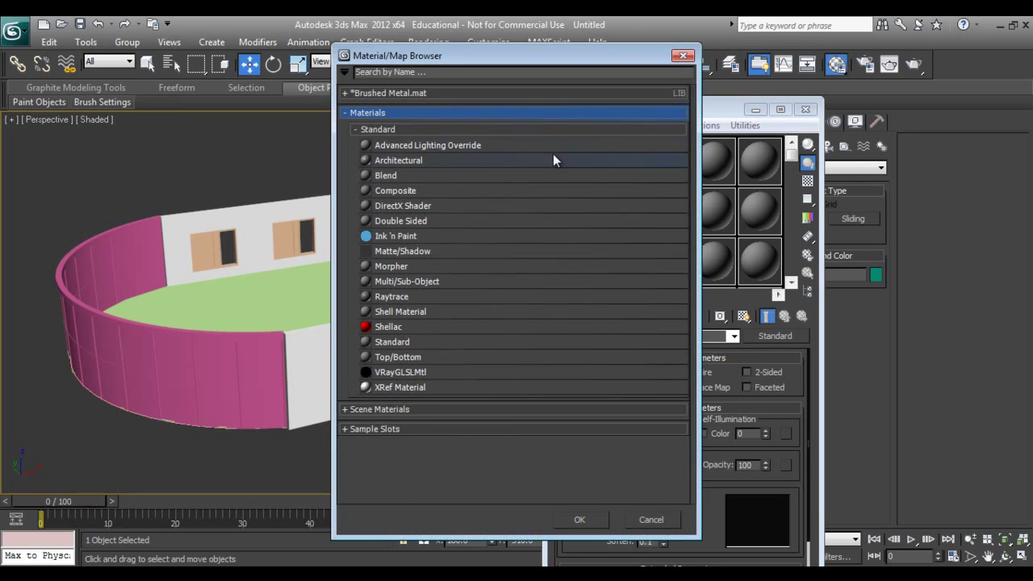
pyautogui.click(382, 163)
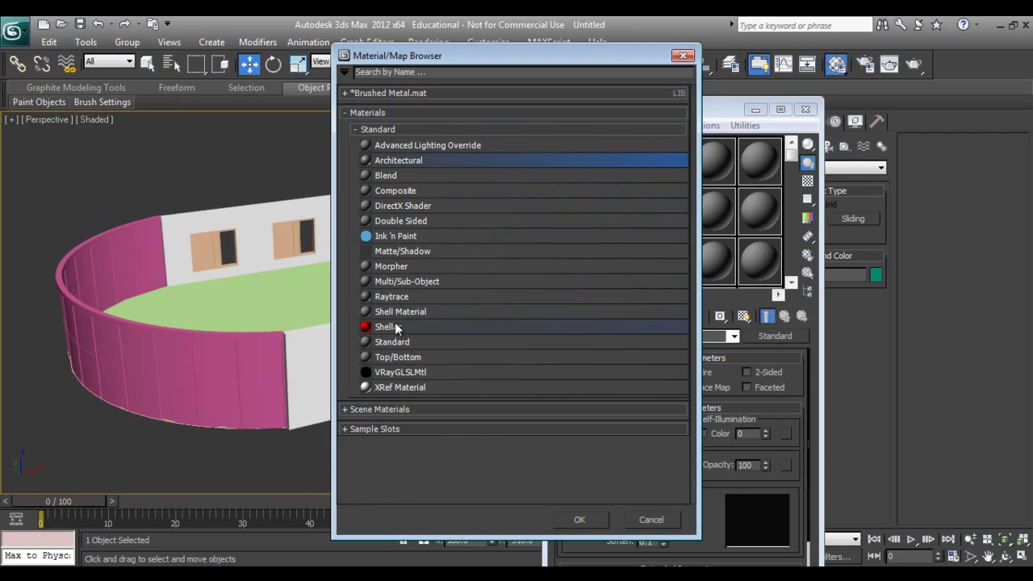
pyautogui.click(389, 280)
pyautogui.click(401, 235)
pyautogui.click(406, 286)
pyautogui.click(576, 517)
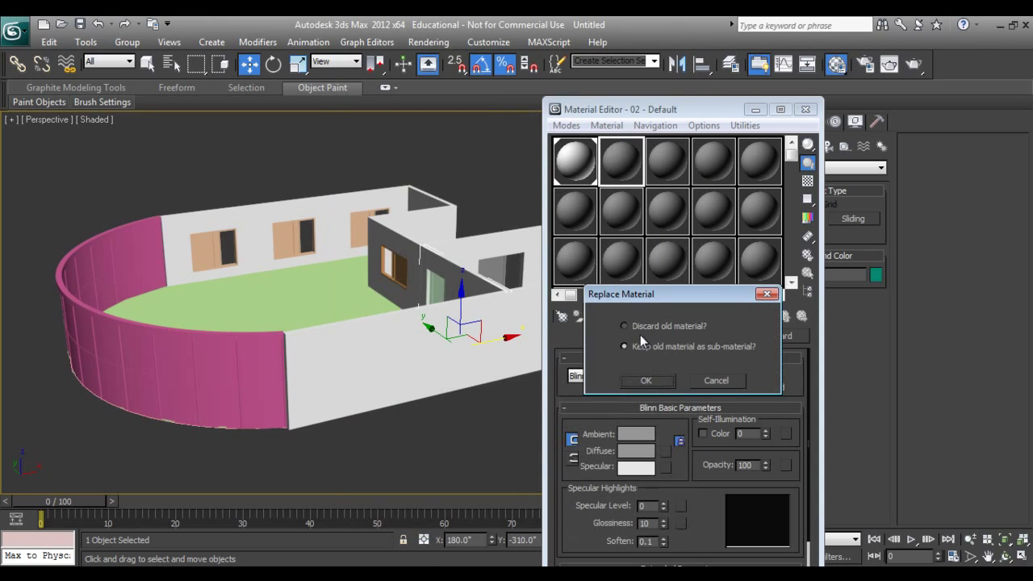
pyautogui.click(646, 381)
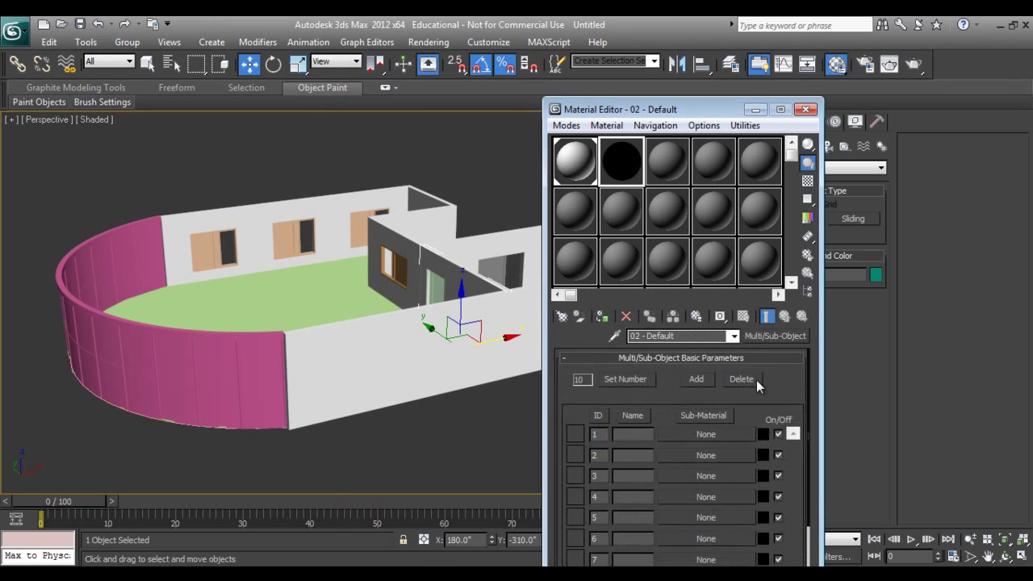
# - Set the sub-material count to 5 and make sub-material 1 a Standard material
pyautogui.click(740, 378)
pyautogui.click(741, 378)
pyautogui.click(742, 437)
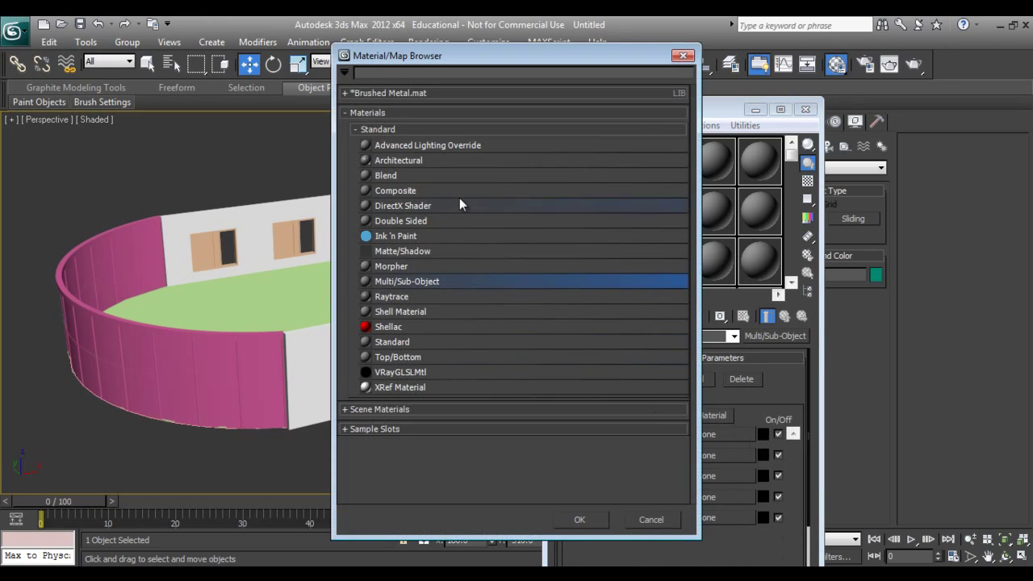
pyautogui.click(392, 342)
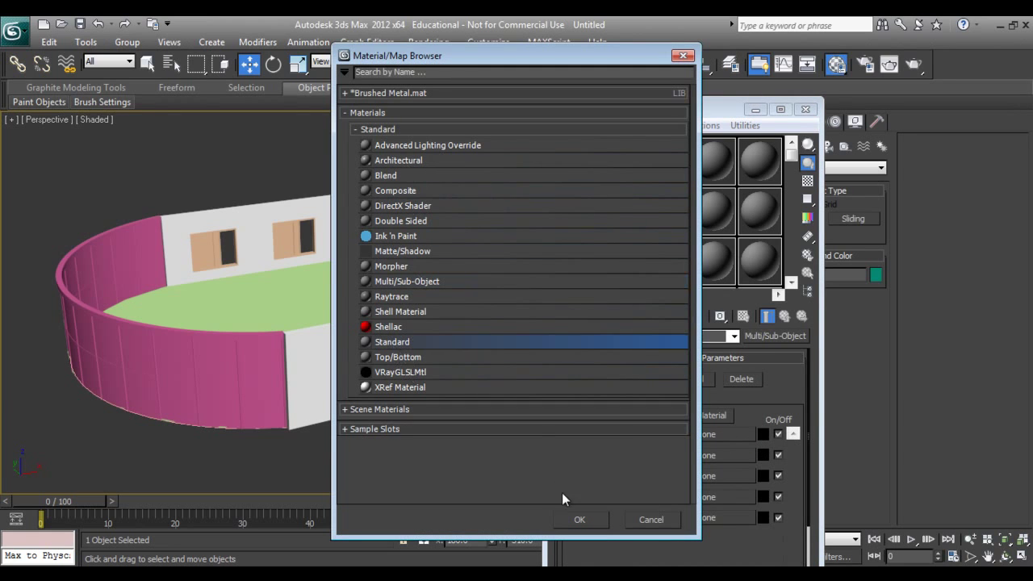
pyautogui.click(578, 520)
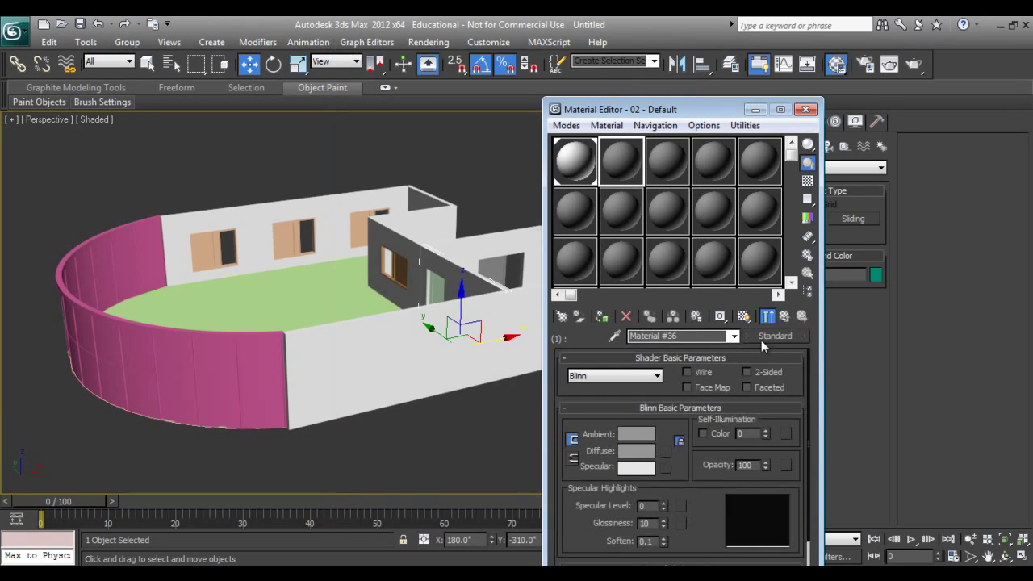
# - Back at the parent material, instance Material #36 into sub-material slots 2, 3, 4 and 5
pyautogui.click(787, 318)
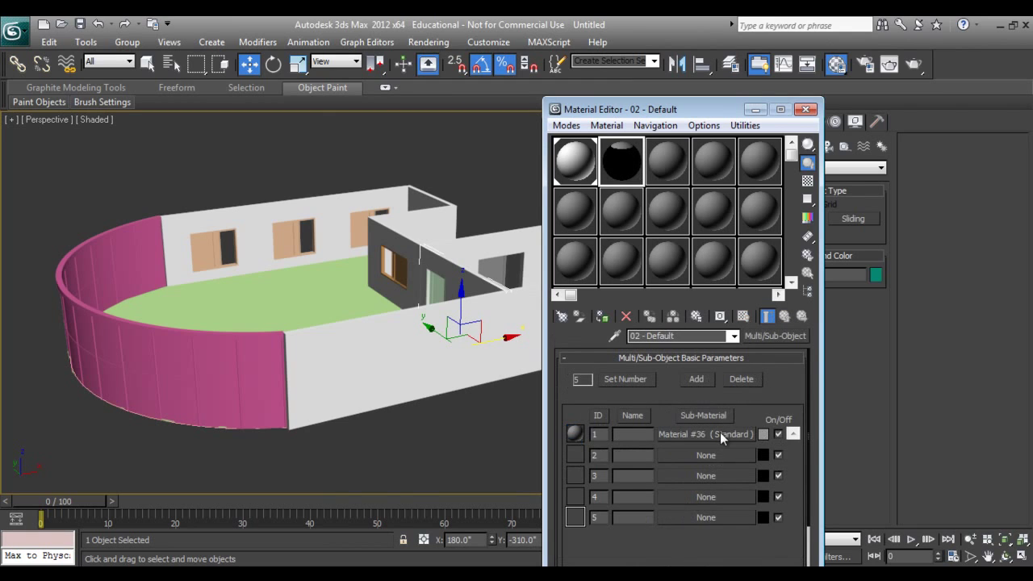
pyautogui.moveTo(720, 431); pyautogui.dragTo(717, 454)
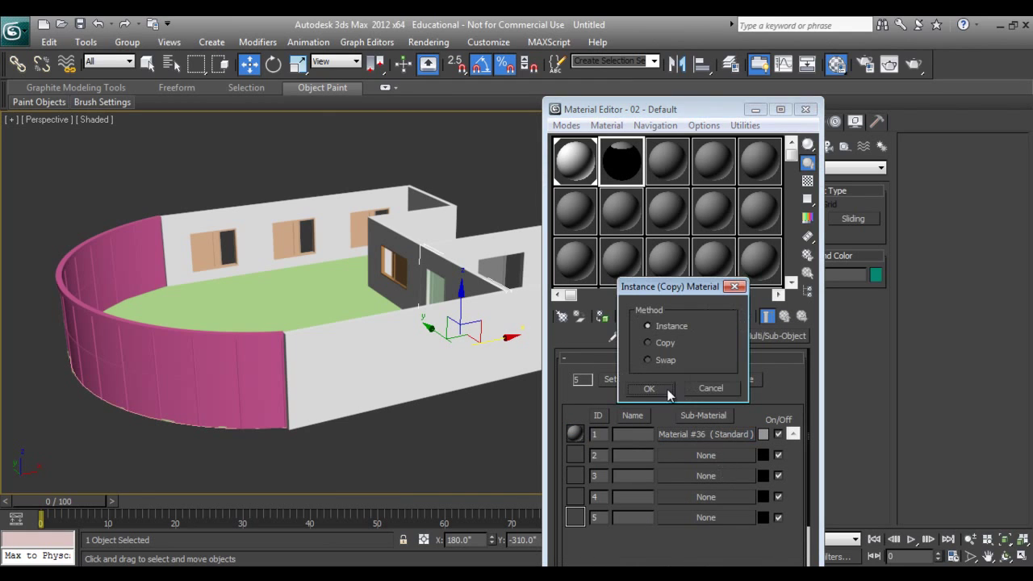
pyautogui.click(647, 342)
pyautogui.click(650, 389)
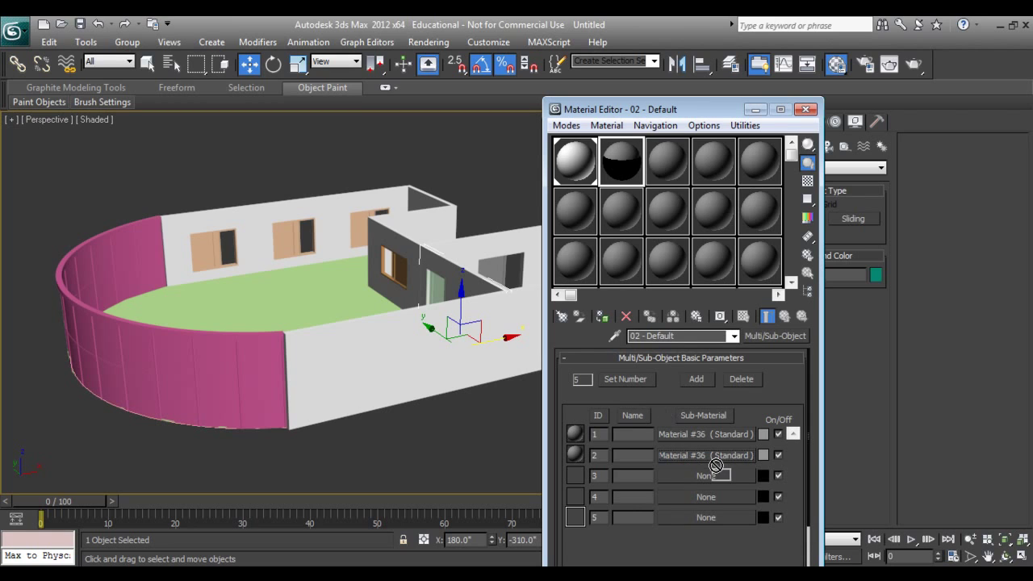
pyautogui.moveTo(714, 457); pyautogui.dragTo(710, 517)
pyautogui.click(653, 389)
pyautogui.click(645, 390)
pyautogui.click(656, 390)
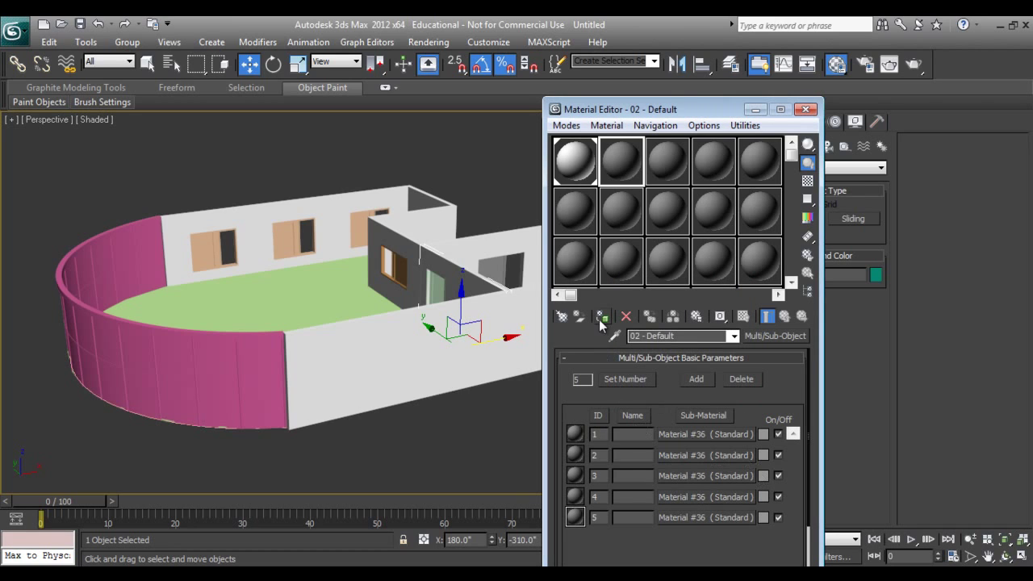
# - Select the pink curved wall and assign it the multi/sub-object material
pyautogui.rightClick(185, 345)
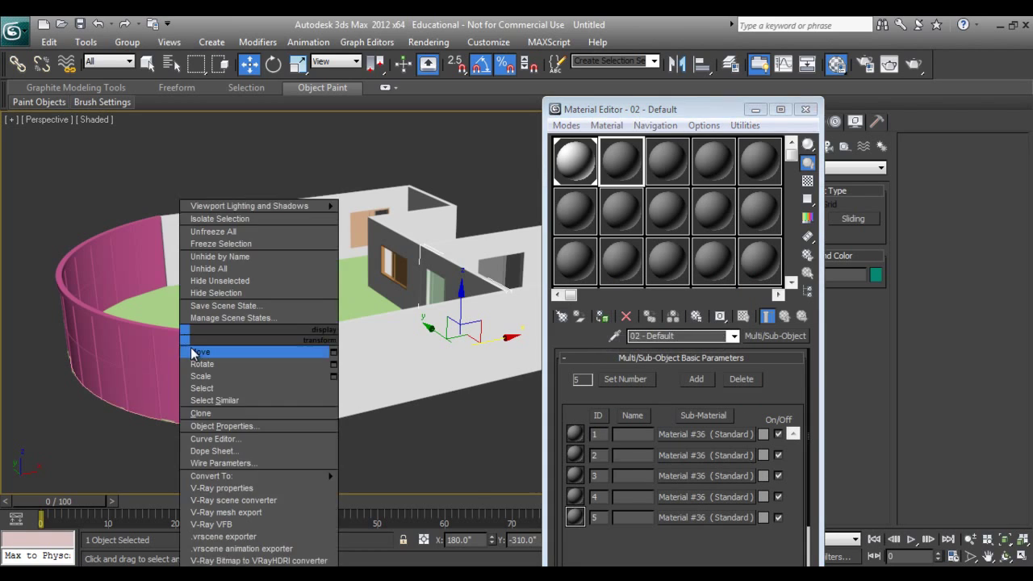
pyautogui.click(194, 353)
pyautogui.click(259, 380)
pyautogui.click(601, 316)
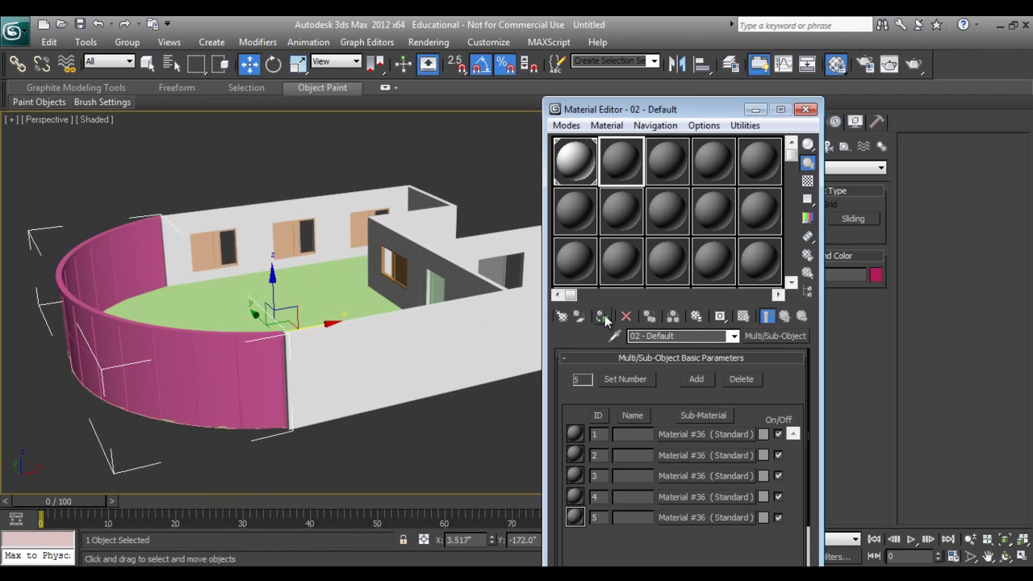
# - Colour sub-material 1 red and sub-material 2 cyan
pyautogui.click(761, 434)
pyautogui.moveTo(420, 151); pyautogui.dragTo(419, 110)
pyautogui.moveTo(431, 181); pyautogui.dragTo(431, 111)
pyautogui.click(556, 238)
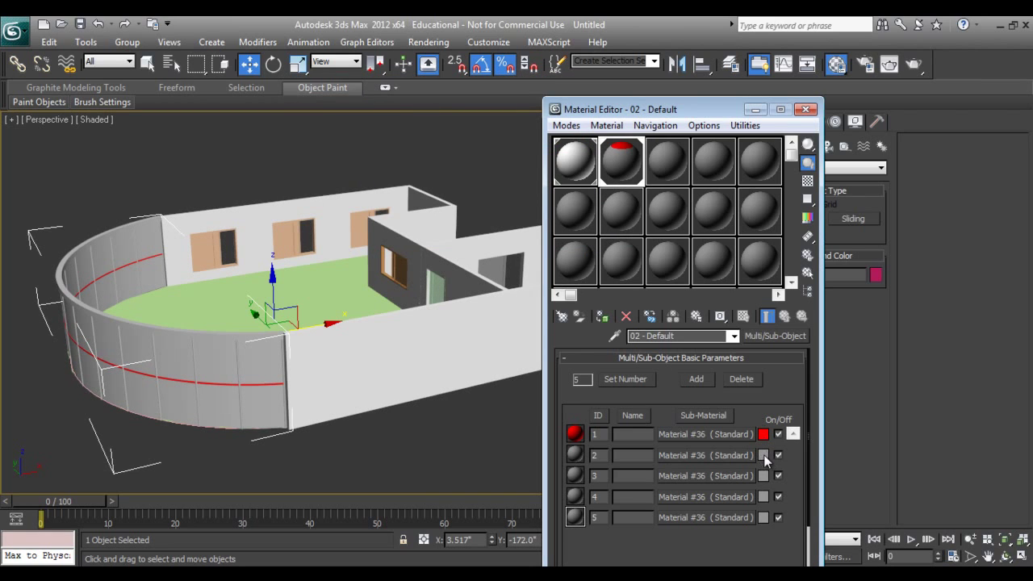
pyautogui.click(763, 455)
pyautogui.moveTo(351, 131)
pyautogui.mouseDown()
pyautogui.moveTo(382, 117)
pyautogui.moveTo(364, 110)
pyautogui.mouseUp()
pyautogui.moveTo(431, 174); pyautogui.dragTo(431, 129)
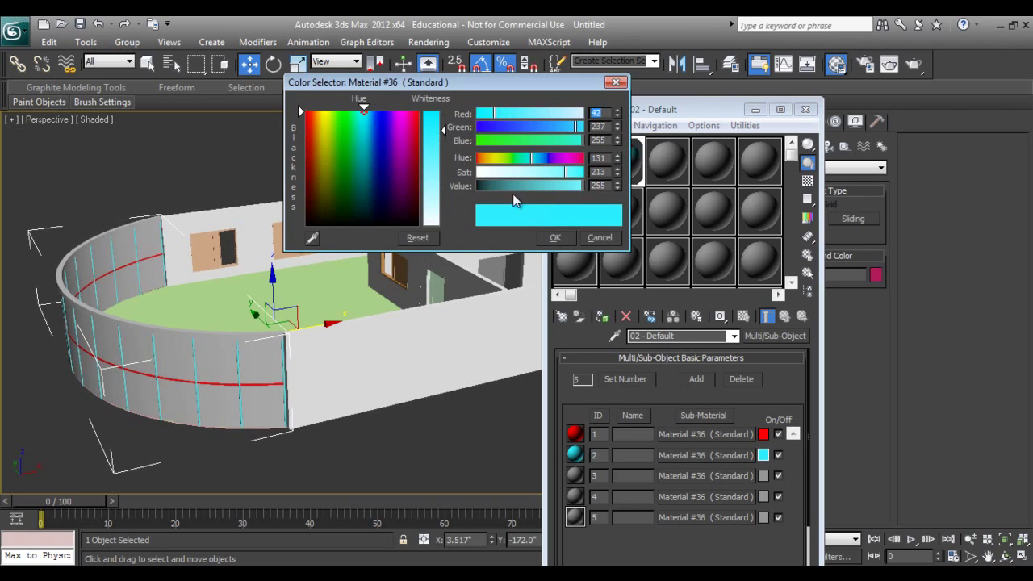
pyautogui.click(554, 238)
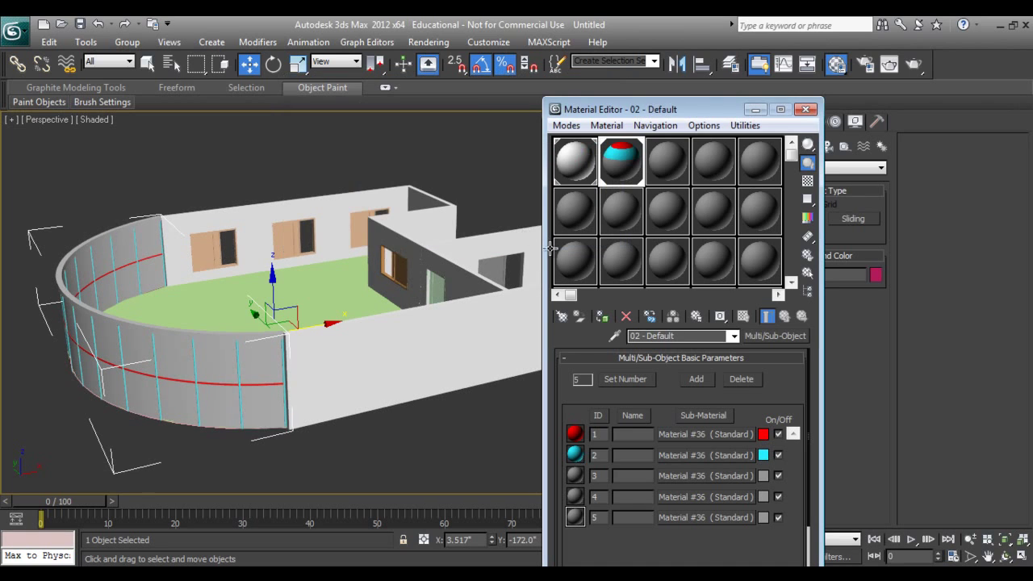
# - Colour sub-material 3 saturated yellow for the panels and sub-material 4 purple for the top rail
pyautogui.click(762, 476)
pyautogui.moveTo(362, 158); pyautogui.dragTo(324, 124)
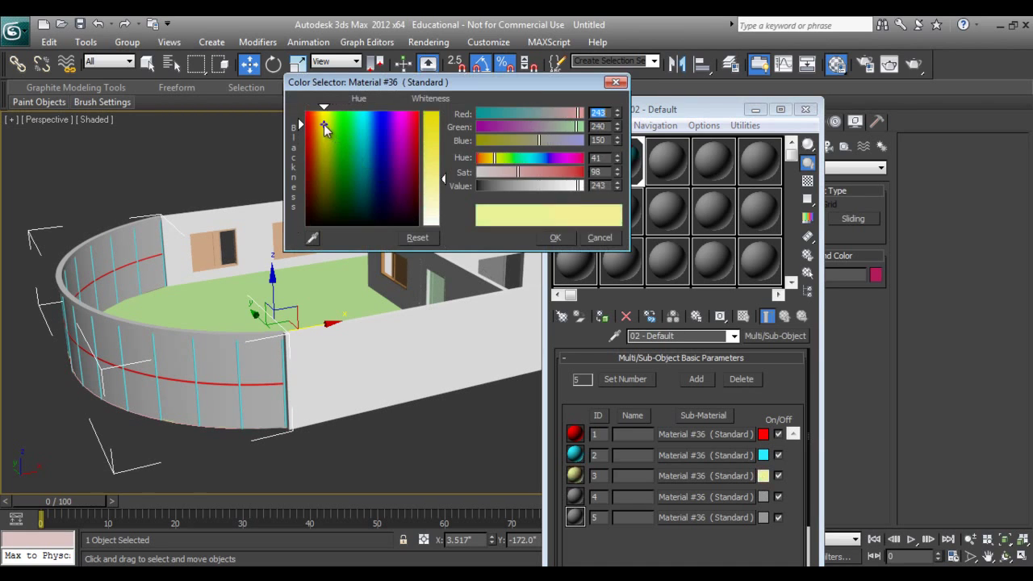
pyautogui.moveTo(431, 178); pyautogui.dragTo(433, 132)
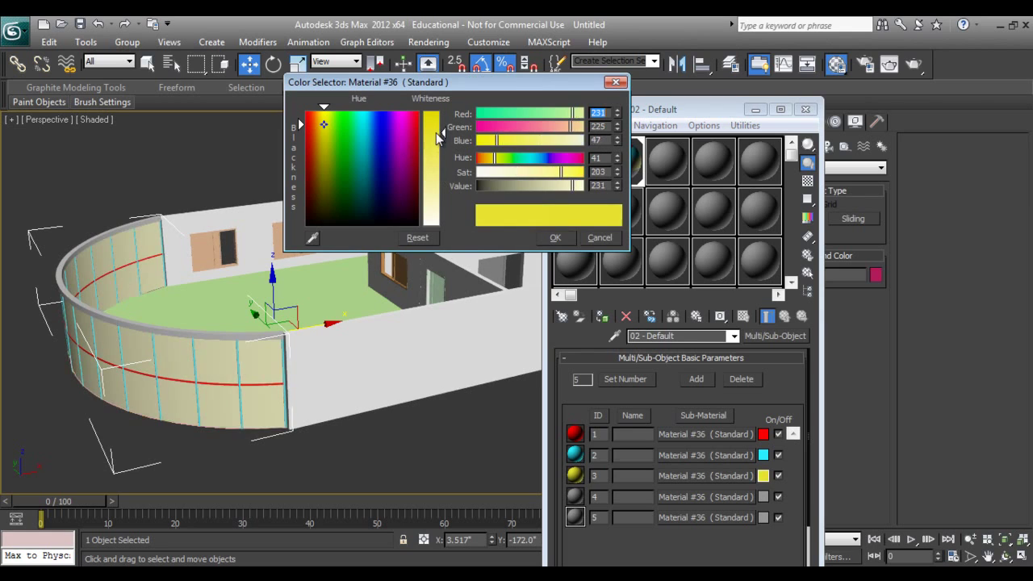
pyautogui.click(552, 239)
pyautogui.click(763, 497)
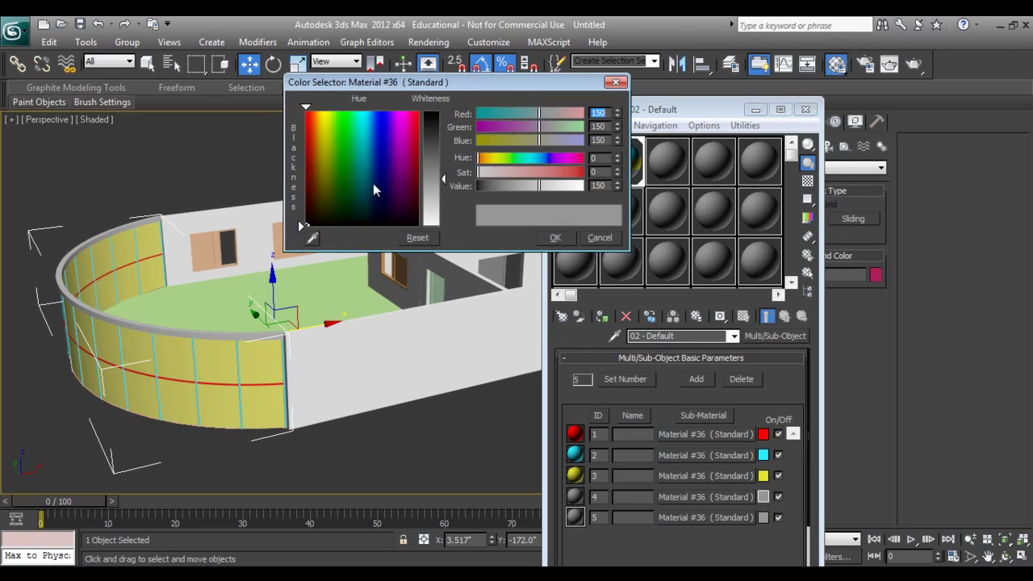
pyautogui.moveTo(369, 181); pyautogui.dragTo(298, 116)
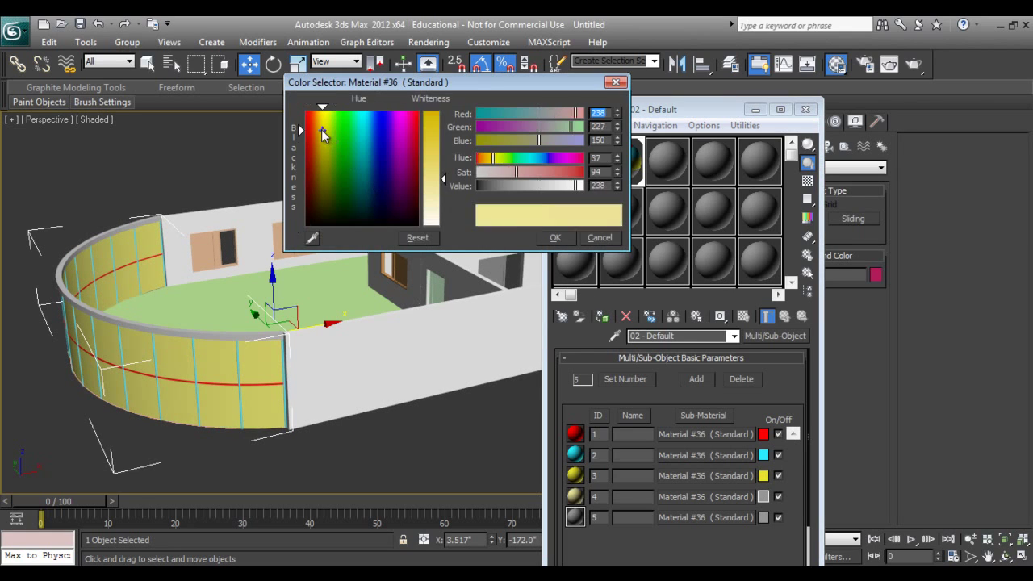
pyautogui.click(399, 159)
pyautogui.moveTo(430, 178); pyautogui.dragTo(430, 143)
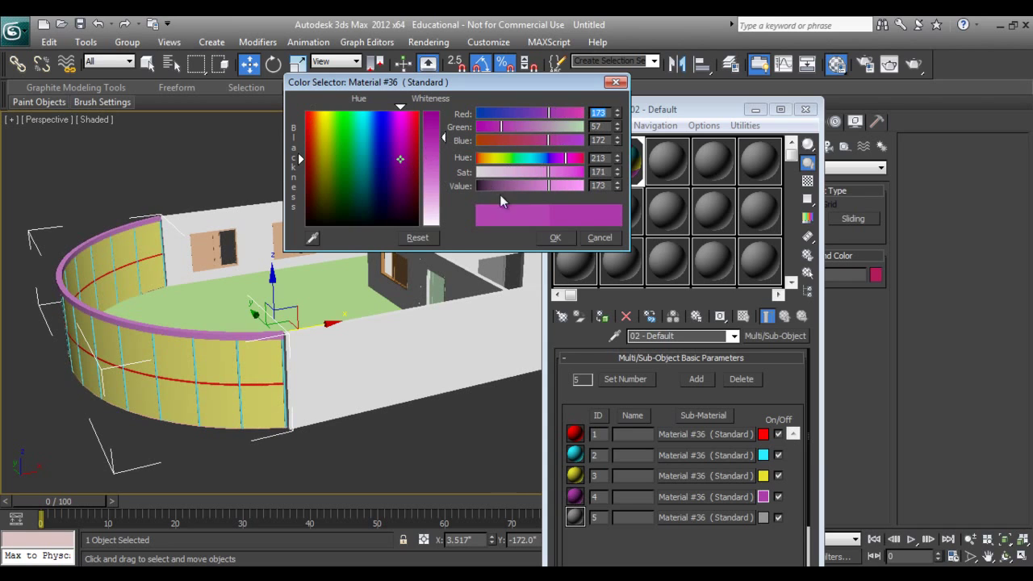
pyautogui.click(552, 239)
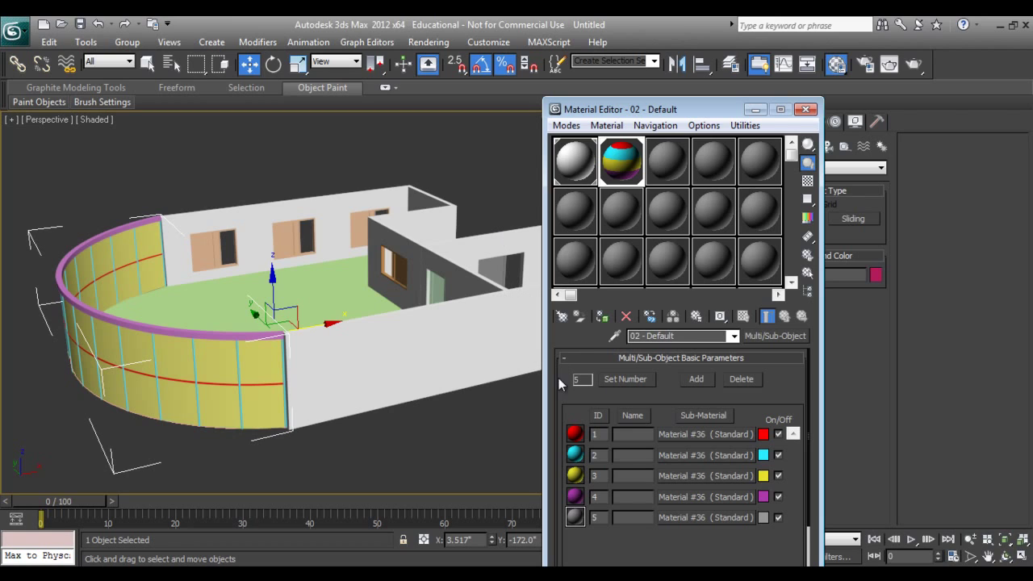
# - Change sub-material 3's diffuse colour to light blue
pyautogui.click(741, 476)
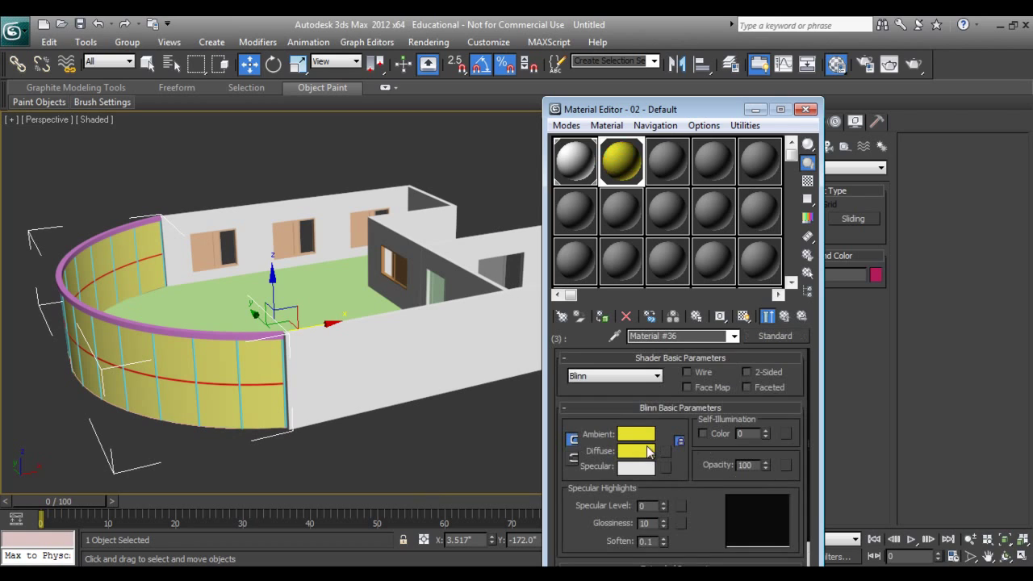
pyautogui.click(646, 451)
pyautogui.moveTo(377, 165); pyautogui.dragTo(366, 146)
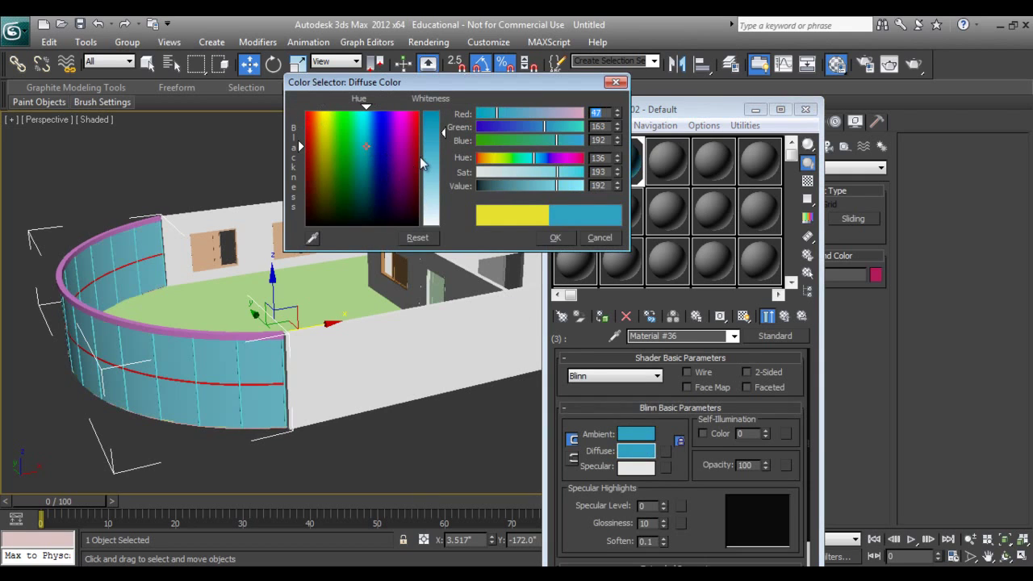
pyautogui.moveTo(442, 133); pyautogui.dragTo(443, 164)
pyautogui.click(555, 238)
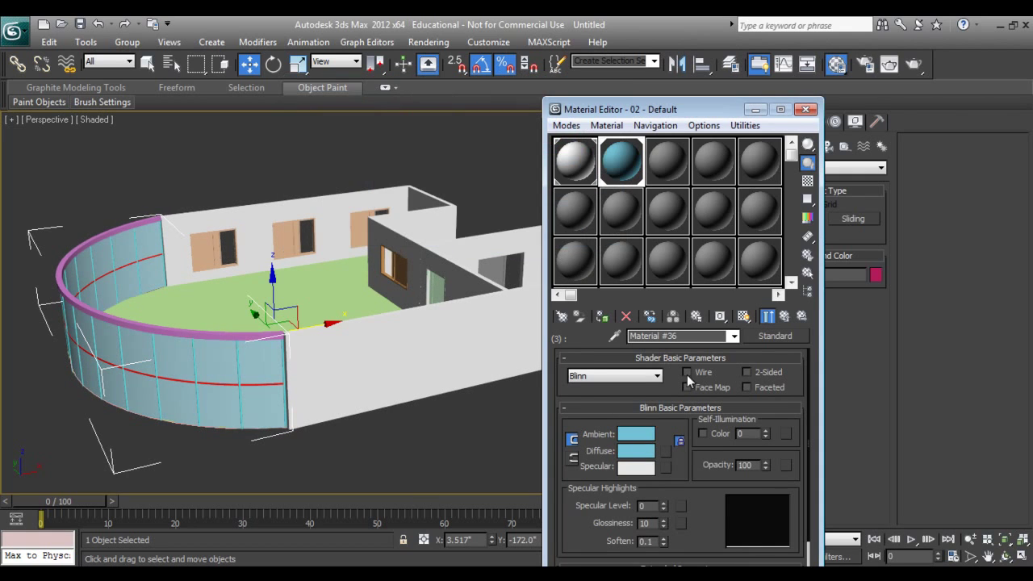
# - Set the panel opacity to 42, specular level 60, glossiness 26, and show the checker background
pyautogui.click(707, 459)
pyautogui.write('42')
pyautogui.press('Return')
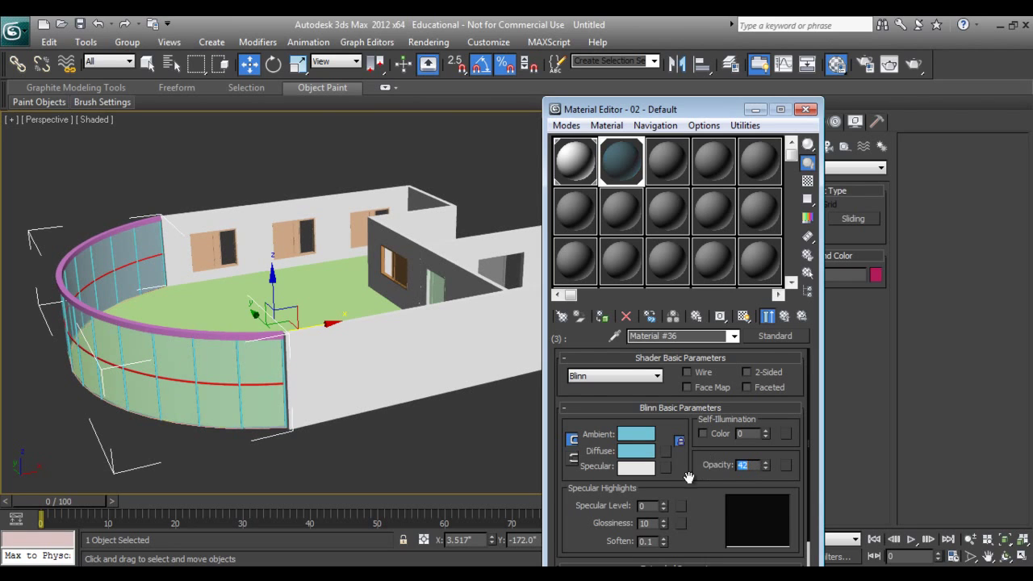
pyautogui.moveTo(666, 505); pyautogui.dragTo(664, 477)
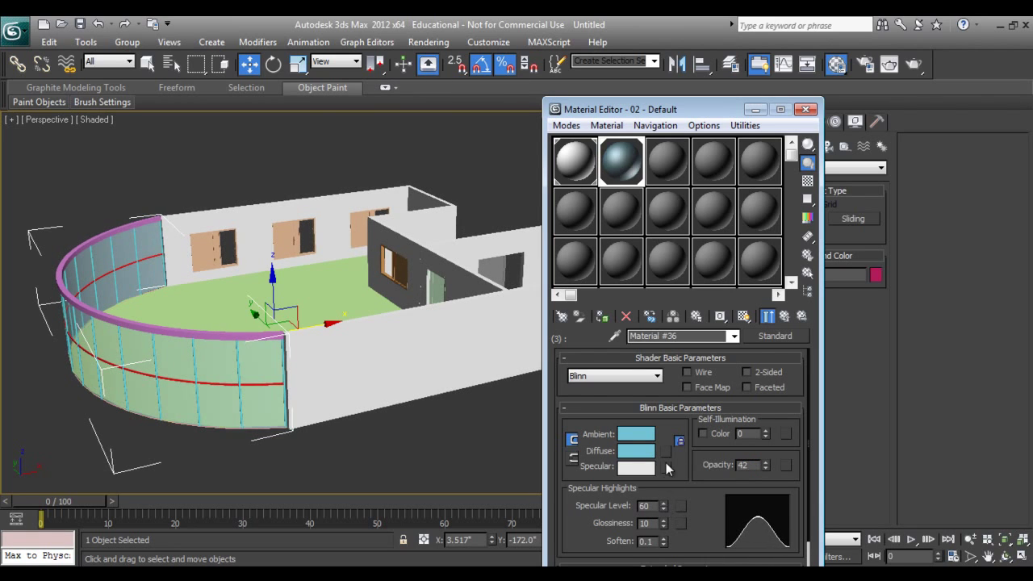
pyautogui.moveTo(663, 522); pyautogui.dragTo(663, 510)
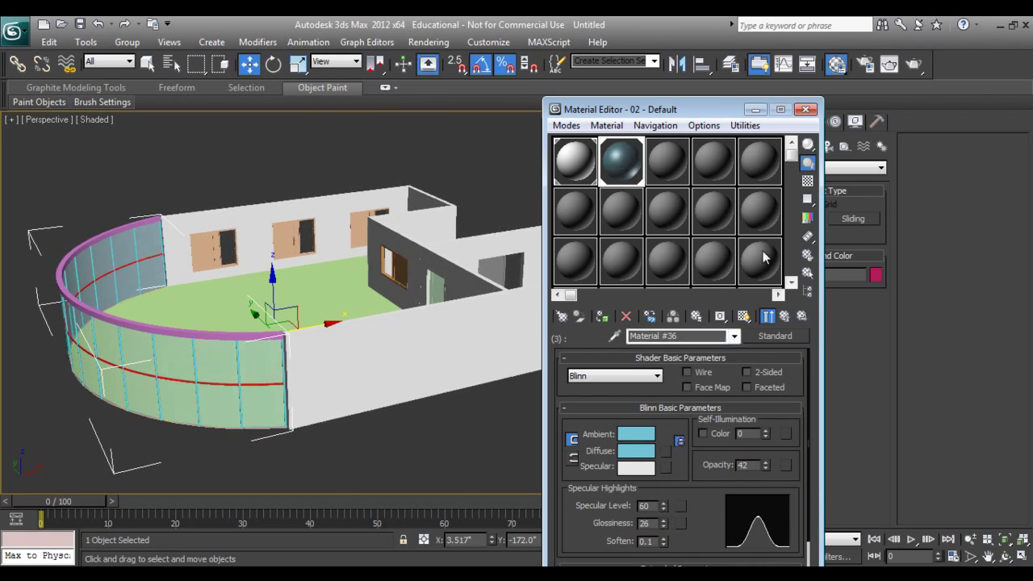
pyautogui.click(808, 181)
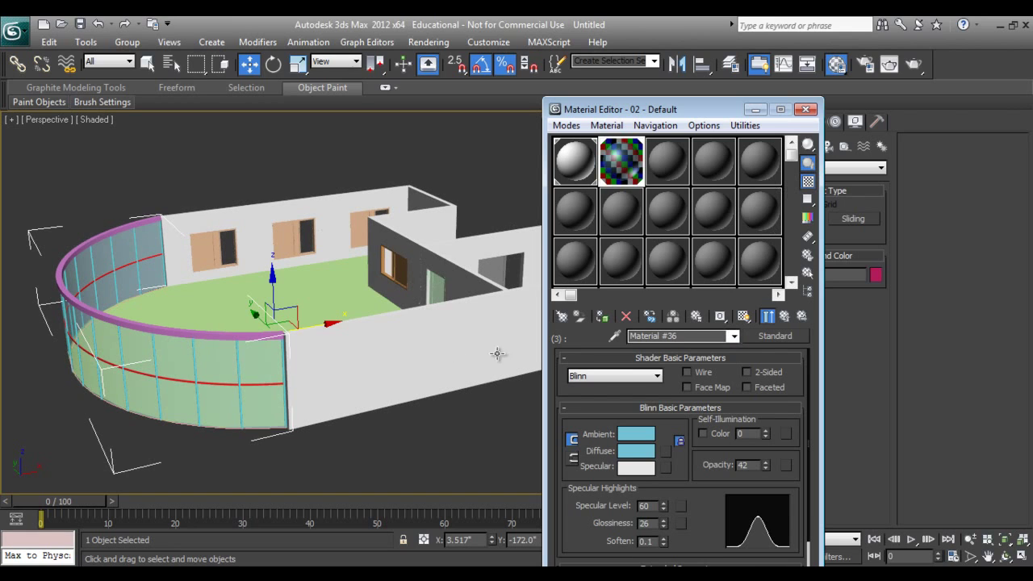
# - Change sub-material 1's diffuse colour from red to mid grey
pyautogui.click(784, 317)
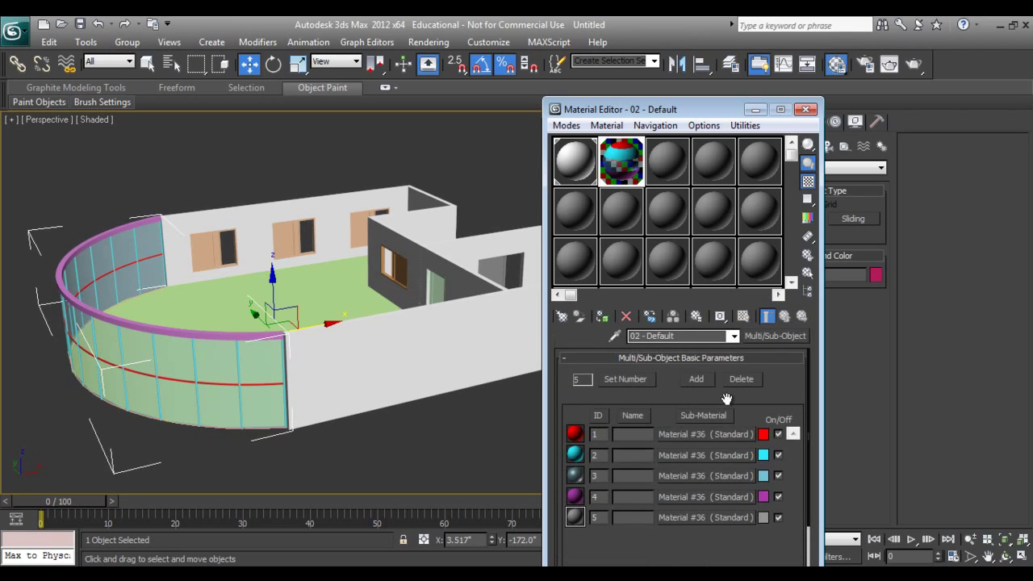
pyautogui.click(696, 437)
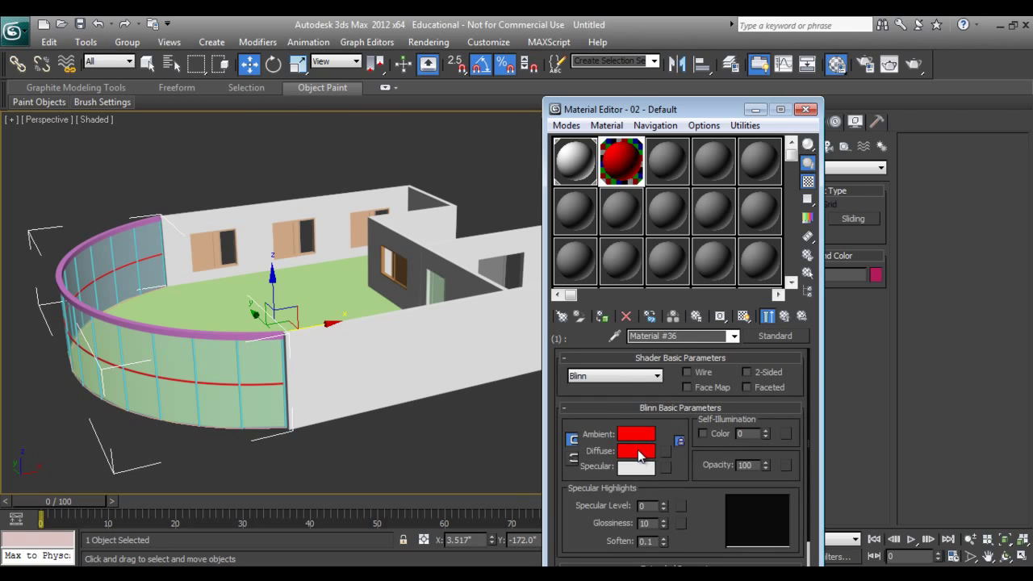
pyautogui.click(638, 451)
pyautogui.moveTo(357, 154); pyautogui.dragTo(306, 226)
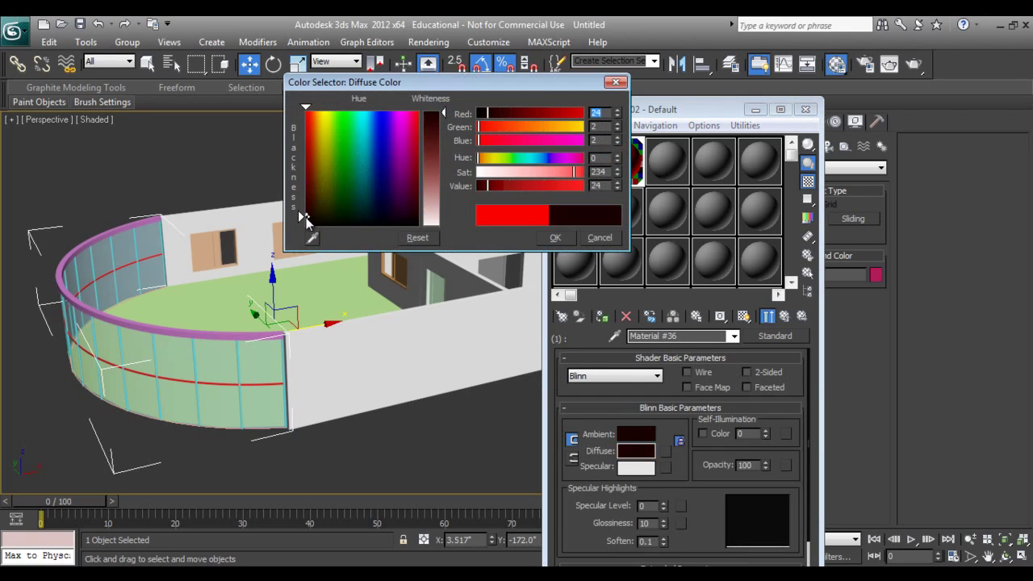
pyautogui.moveTo(425, 179); pyautogui.dragTo(434, 167)
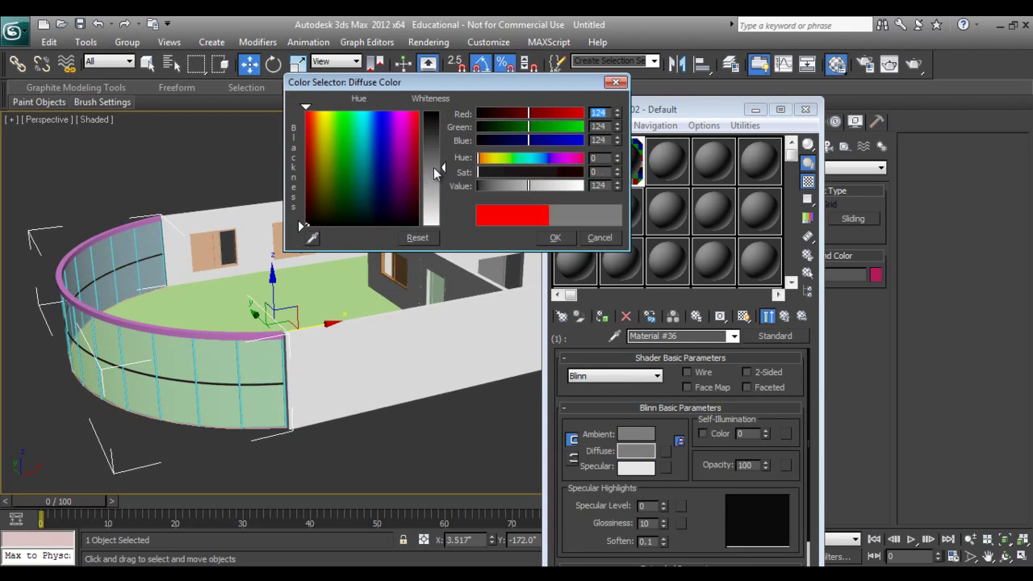
pyautogui.click(547, 239)
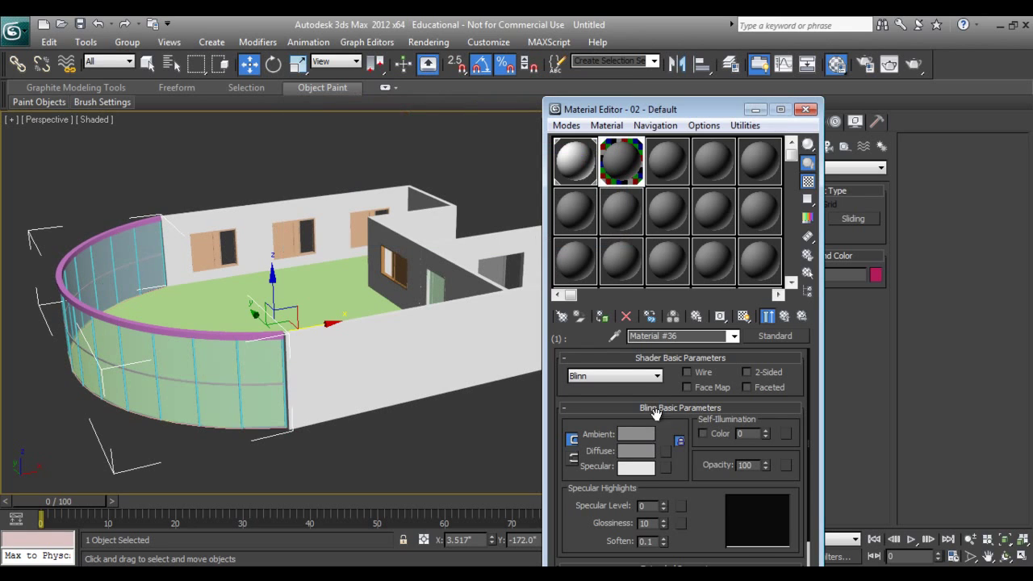
pyautogui.moveTo(701, 515); pyautogui.dragTo(697, 471)
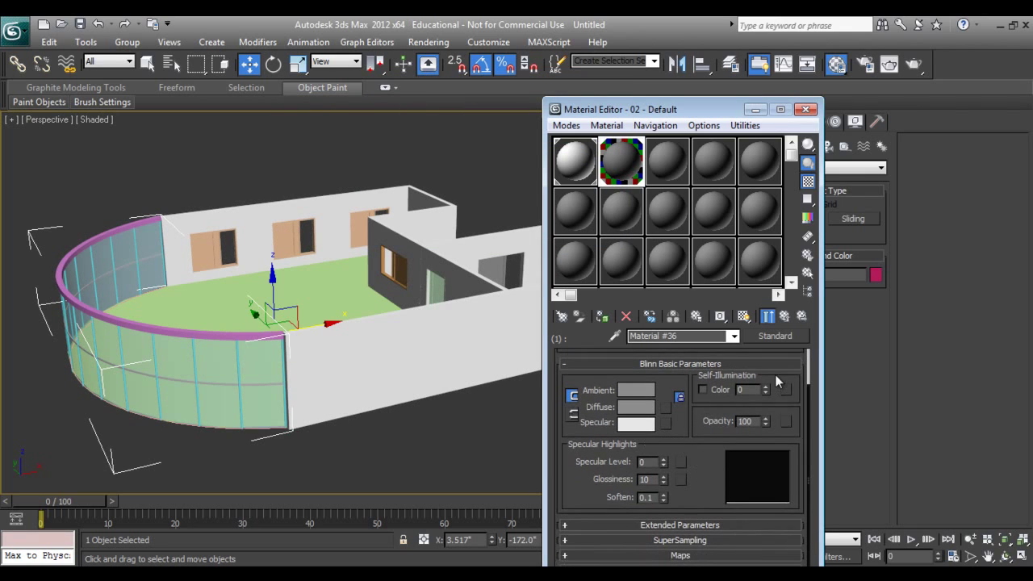
# - Copy the grey sub-material 1 onto sub-material slots 2 and 4
pyautogui.click(782, 317)
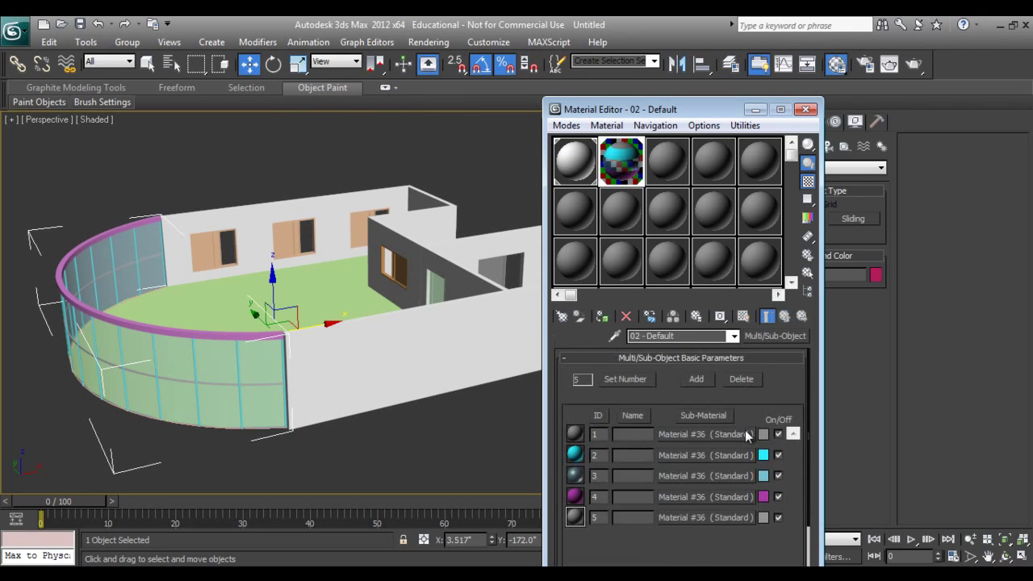
pyautogui.moveTo(745, 433); pyautogui.dragTo(740, 460)
pyautogui.click(658, 388)
pyautogui.click(731, 456)
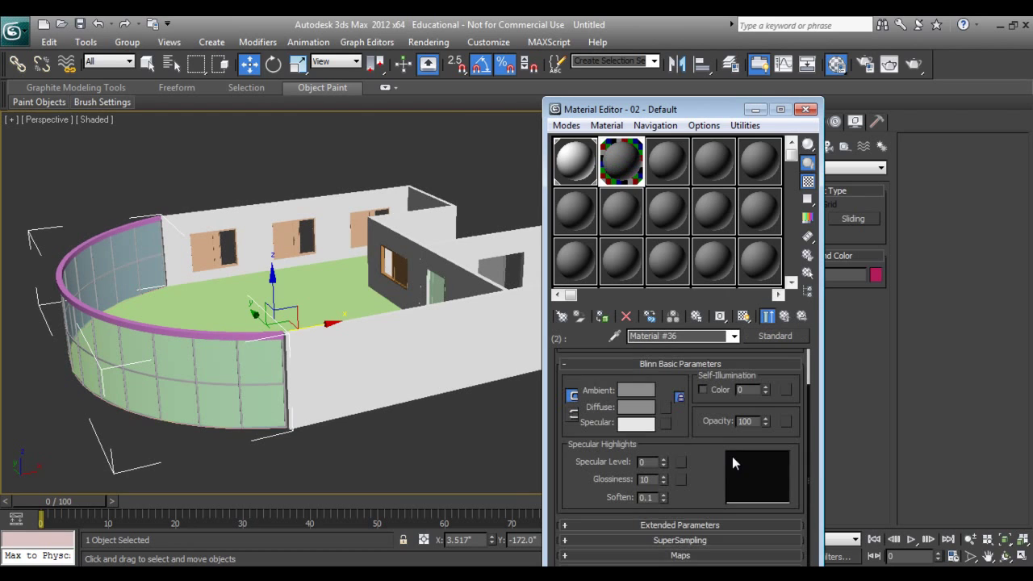
pyautogui.click(643, 412)
pyautogui.click(555, 236)
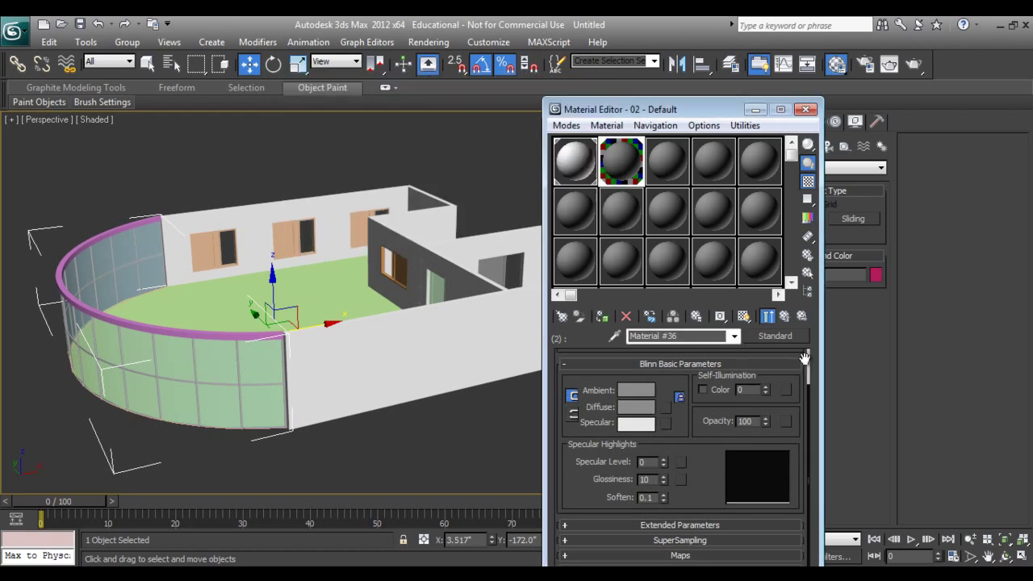
pyautogui.click(783, 315)
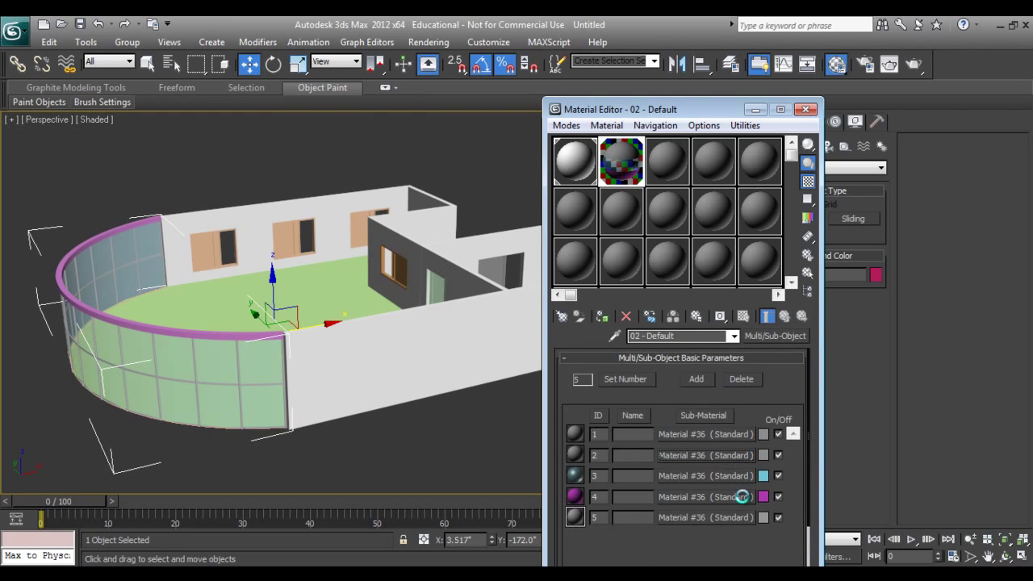
pyautogui.moveTo(741, 496); pyautogui.dragTo(742, 496)
pyautogui.click(660, 385)
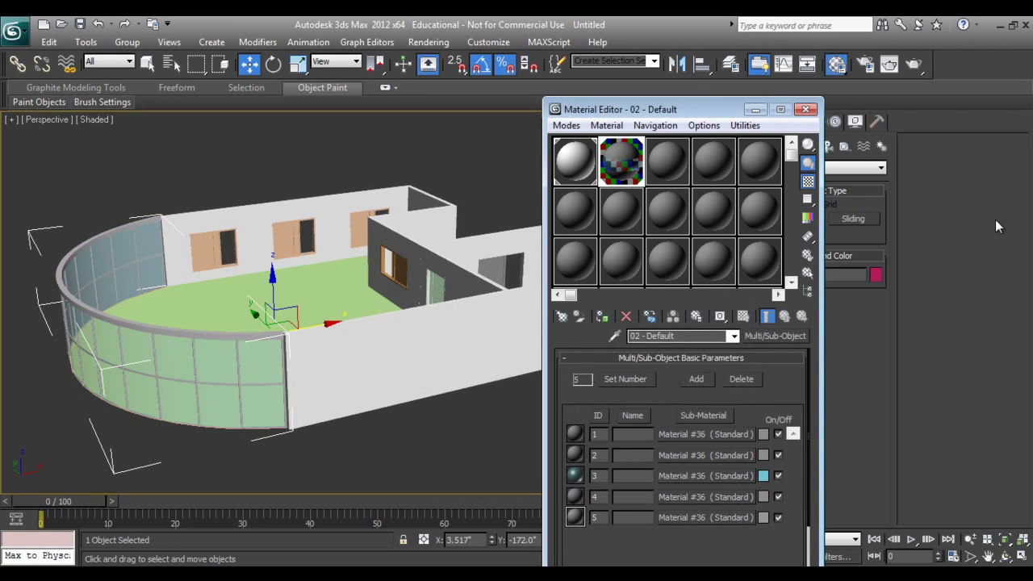
# - Close the Material Editor, orbit the Perspective view so the glass railing faces left, and zoom out
pyautogui.click(805, 109)
pyautogui.click(1004, 556)
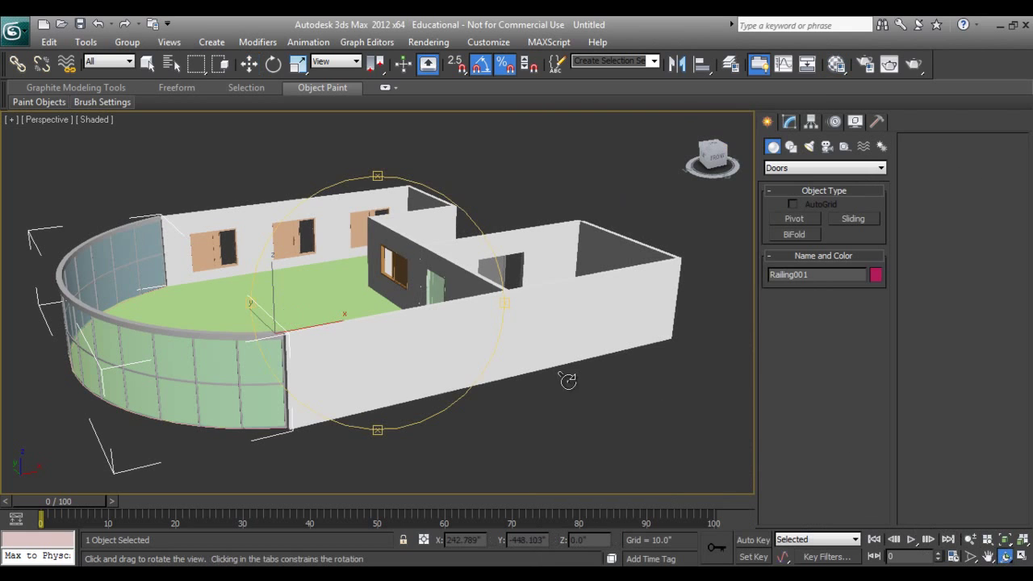
pyautogui.moveTo(500, 362)
pyautogui.mouseDown()
pyautogui.moveTo(426, 428)
pyautogui.moveTo(377, 341)
pyautogui.moveTo(315, 341)
pyautogui.moveTo(357, 392)
pyautogui.moveTo(436, 353)
pyautogui.moveTo(372, 367)
pyautogui.moveTo(438, 337)
pyautogui.moveTo(396, 350)
pyautogui.moveTo(404, 311)
pyautogui.mouseUp()
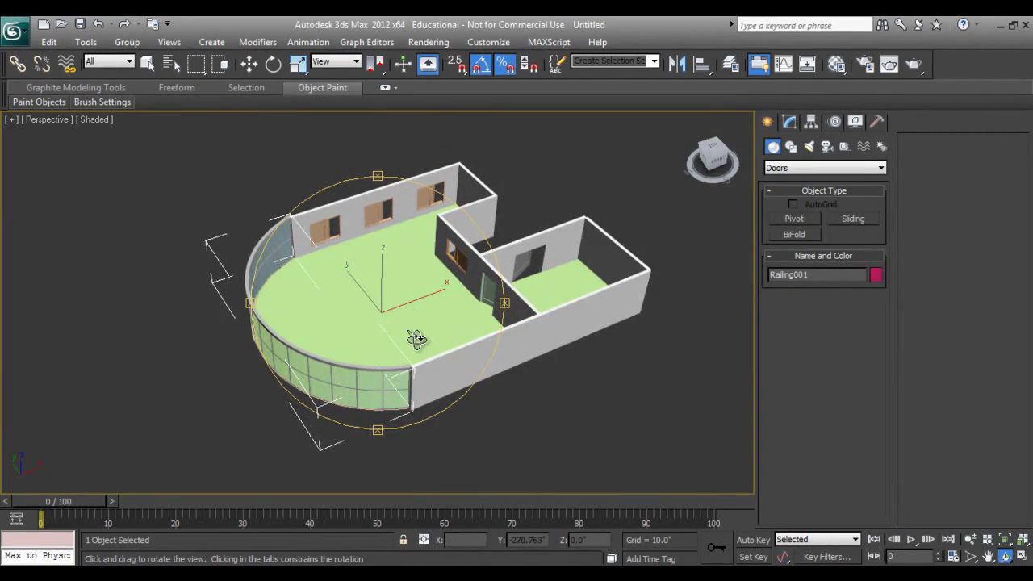
pyautogui.moveTo(421, 345)
pyautogui.mouseDown()
pyautogui.moveTo(350, 307)
pyautogui.moveTo(330, 321)
pyautogui.moveTo(363, 327)
pyautogui.moveTo(352, 343)
pyautogui.moveTo(330, 299)
pyautogui.moveTo(307, 342)
pyautogui.moveTo(330, 346)
pyautogui.moveTo(327, 302)
pyautogui.moveTo(349, 357)
pyautogui.moveTo(348, 312)
pyautogui.moveTo(401, 305)
pyautogui.moveTo(392, 292)
pyautogui.moveTo(372, 334)
pyautogui.moveTo(306, 341)
pyautogui.moveTo(346, 374)
pyautogui.moveTo(341, 334)
pyautogui.moveTo(410, 311)
pyautogui.moveTo(390, 360)
pyautogui.moveTo(386, 347)
pyautogui.mouseUp()
pyautogui.scroll(5, 357, 342)
pyautogui.scroll(-3, 357, 341)
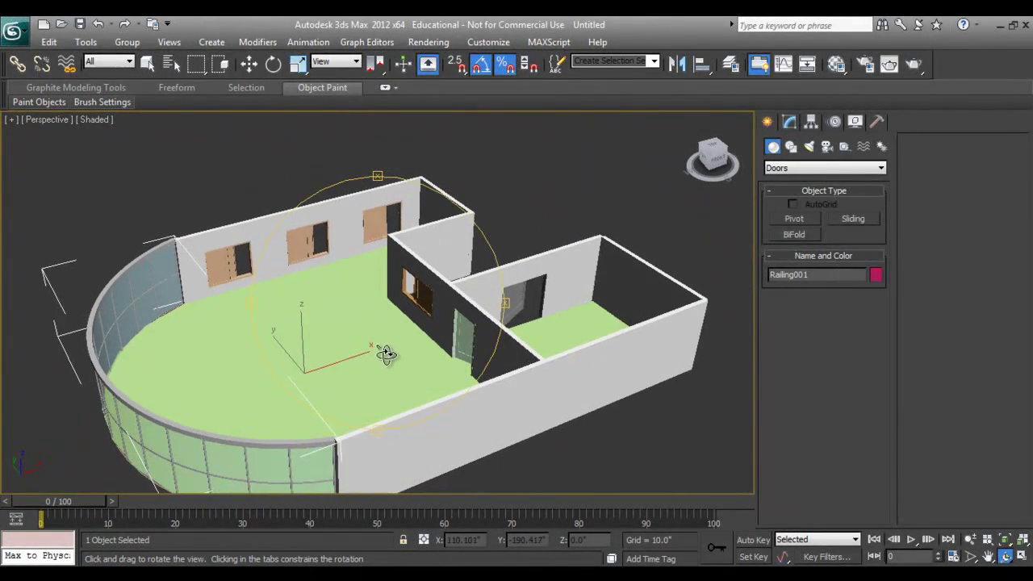
pyautogui.scroll(-4, 387, 355)
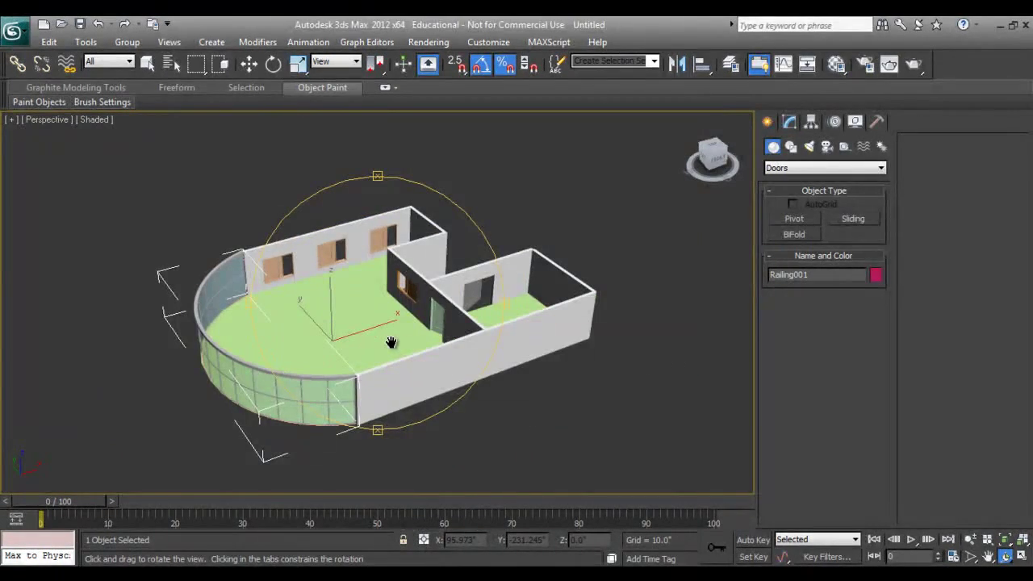